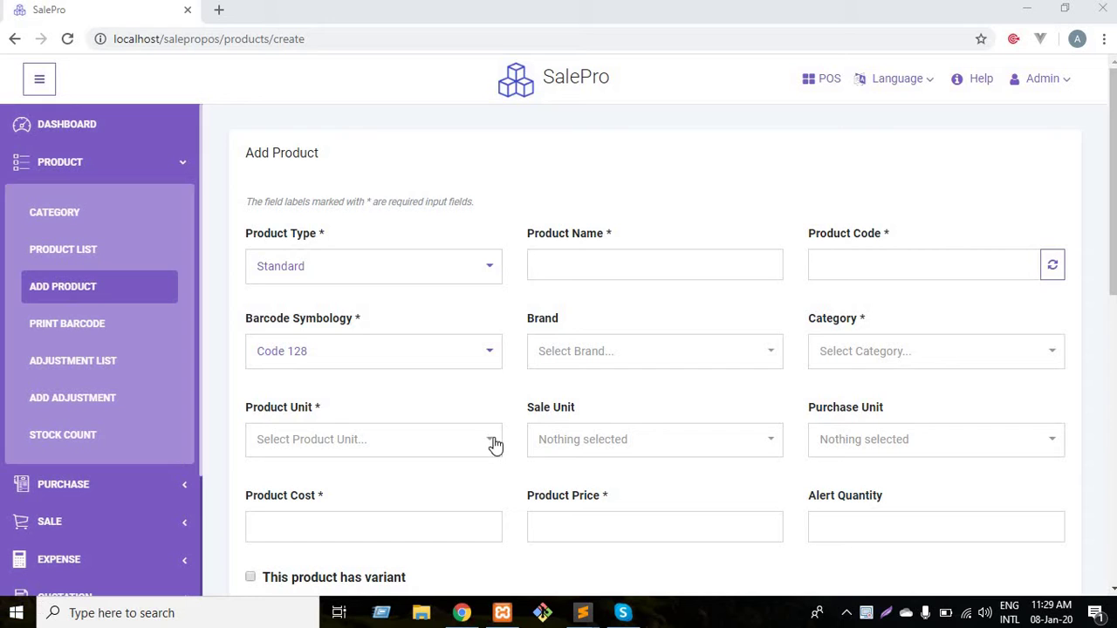
Set the Product Type to Combo and name the product 'juice'
{"action": "left_click", "coordinate": [457, 266]}
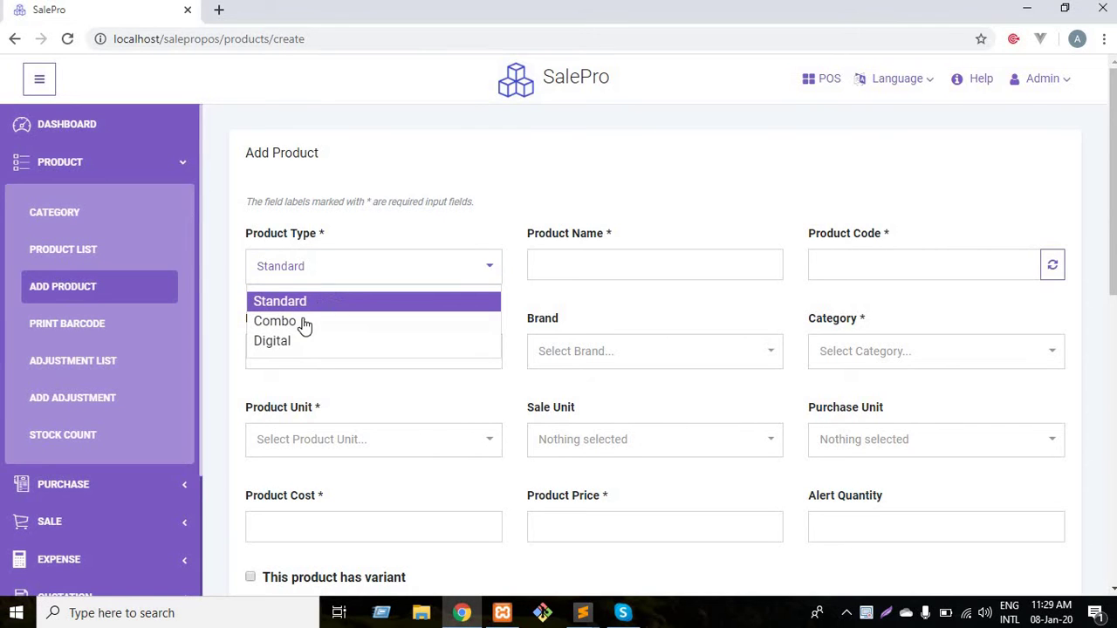
{"action": "left_click", "coordinate": [303, 322]}
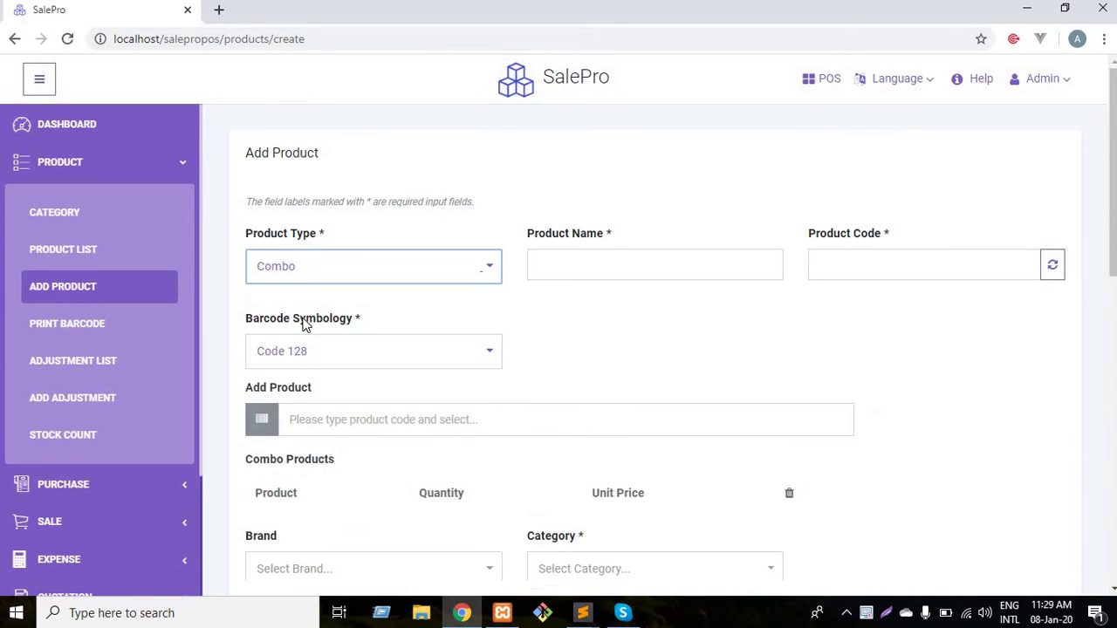
{"action": "left_click", "coordinate": [623, 260]}
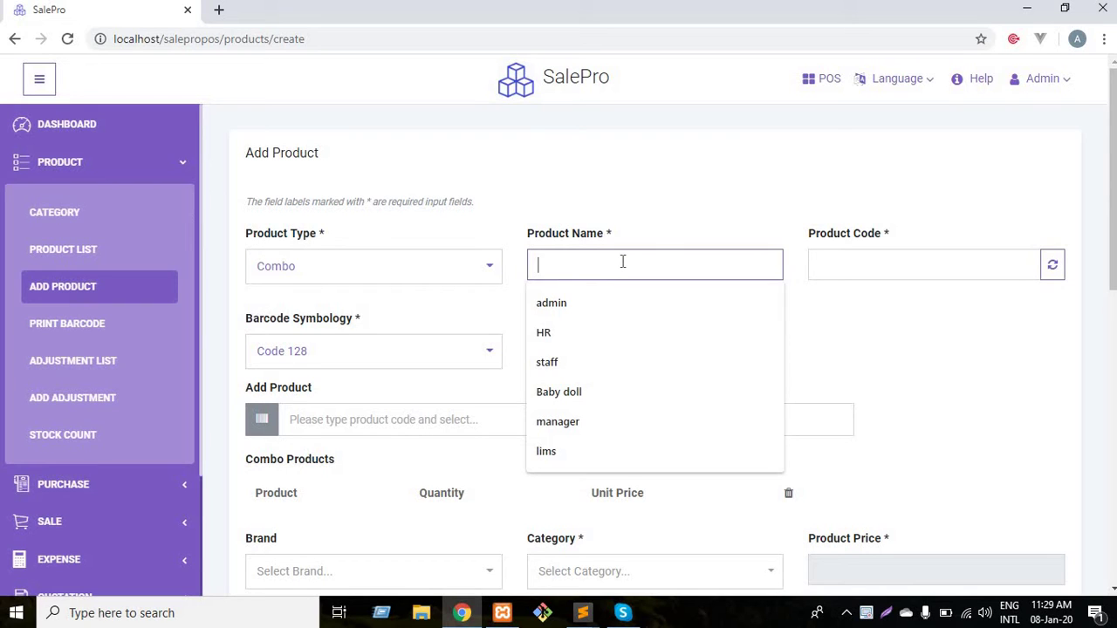
{"action": "type", "text": "juice"}
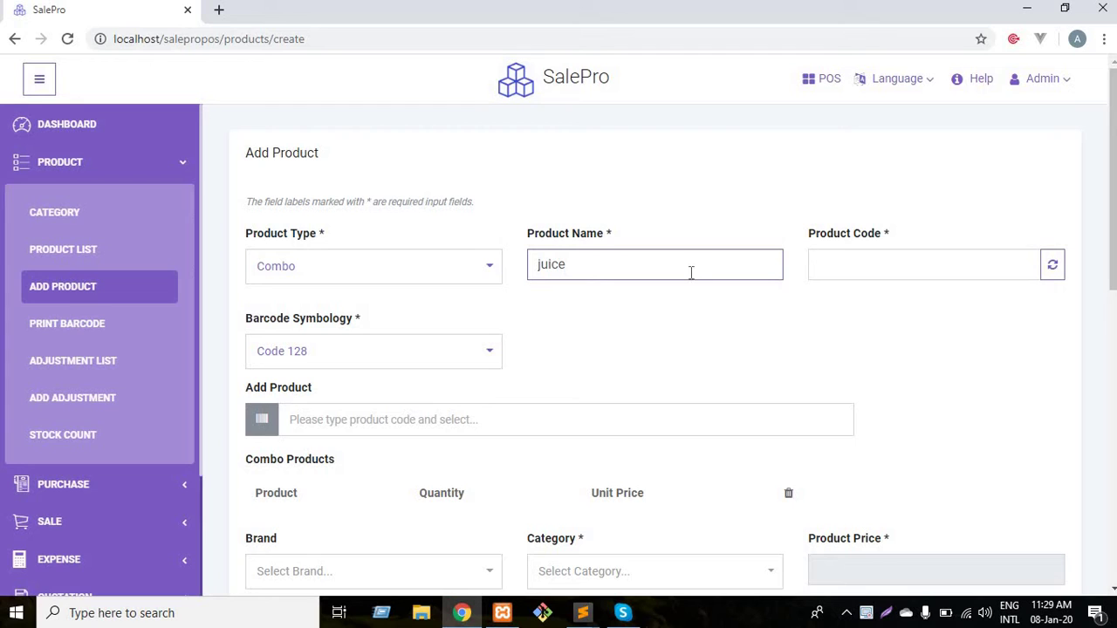
Generate the product code 20502861
{"action": "left_click", "coordinate": [1054, 274]}
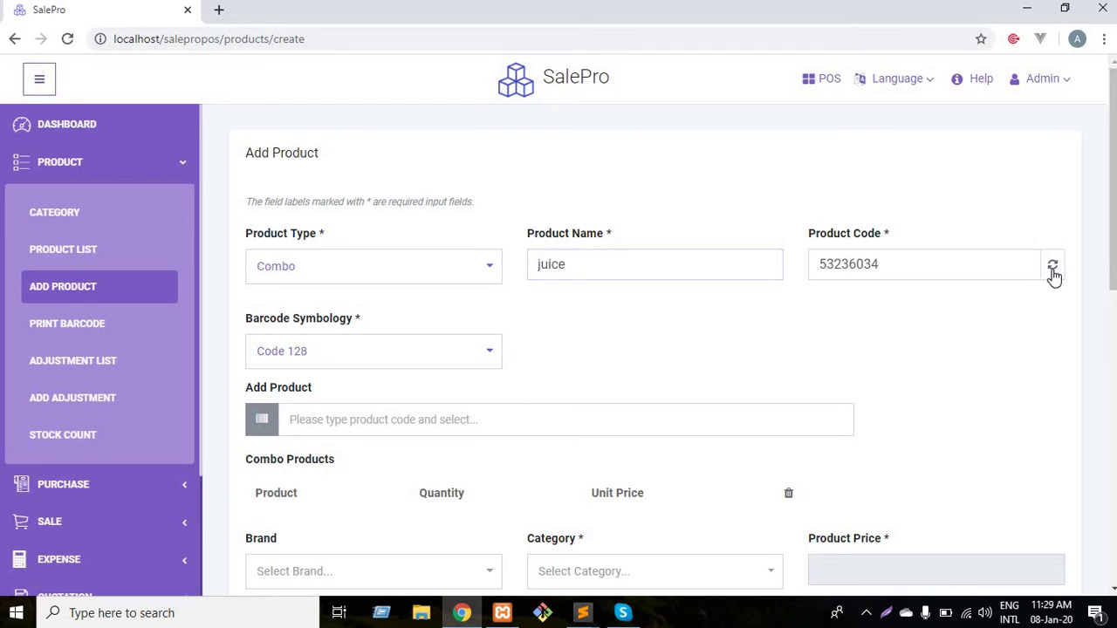
{"action": "left_click", "coordinate": [1054, 274]}
{"action": "left_click_drag", "start_coordinate": [806, 265], "coordinate": [907, 319]}
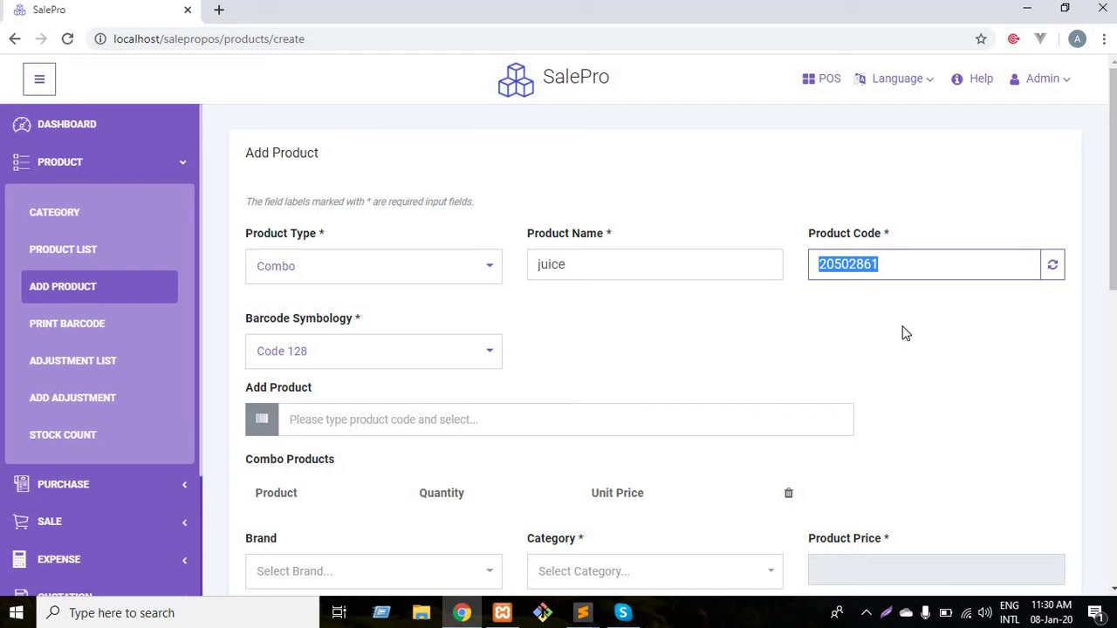
Keep the barcode symbology at Code 128
{"action": "left_click", "coordinate": [905, 332]}
{"action": "scroll", "coordinate": [905, 332], "scroll_direction": "down", "scroll_amount": 1}
{"action": "left_click", "coordinate": [443, 273]}
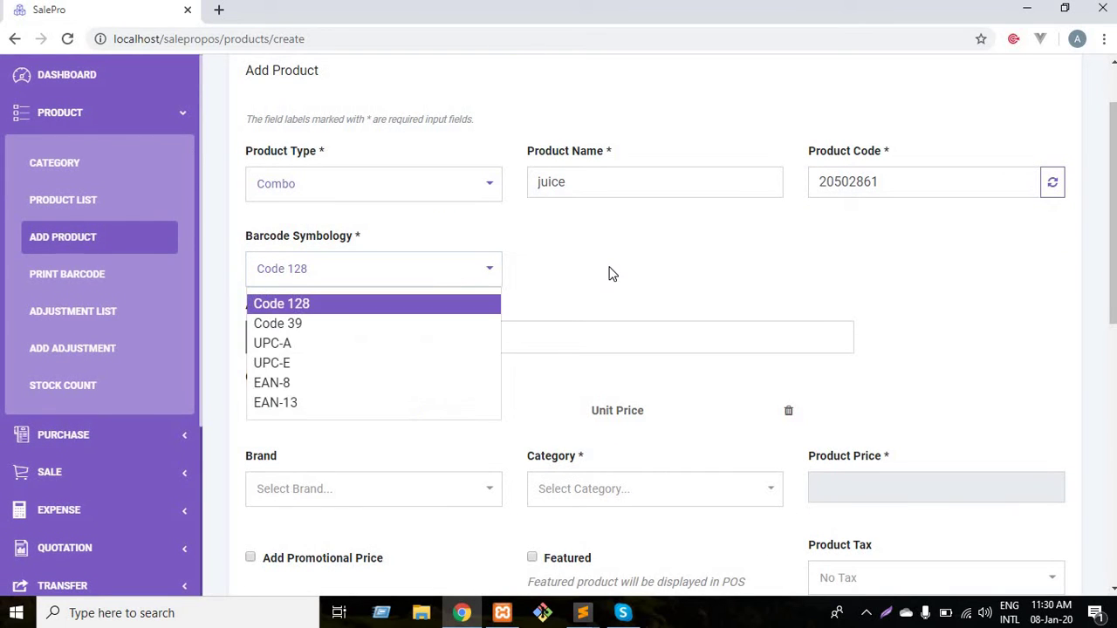
{"action": "left_click", "coordinate": [809, 309]}
{"action": "scroll", "coordinate": [842, 299], "scroll_direction": "down", "scroll_amount": 1}
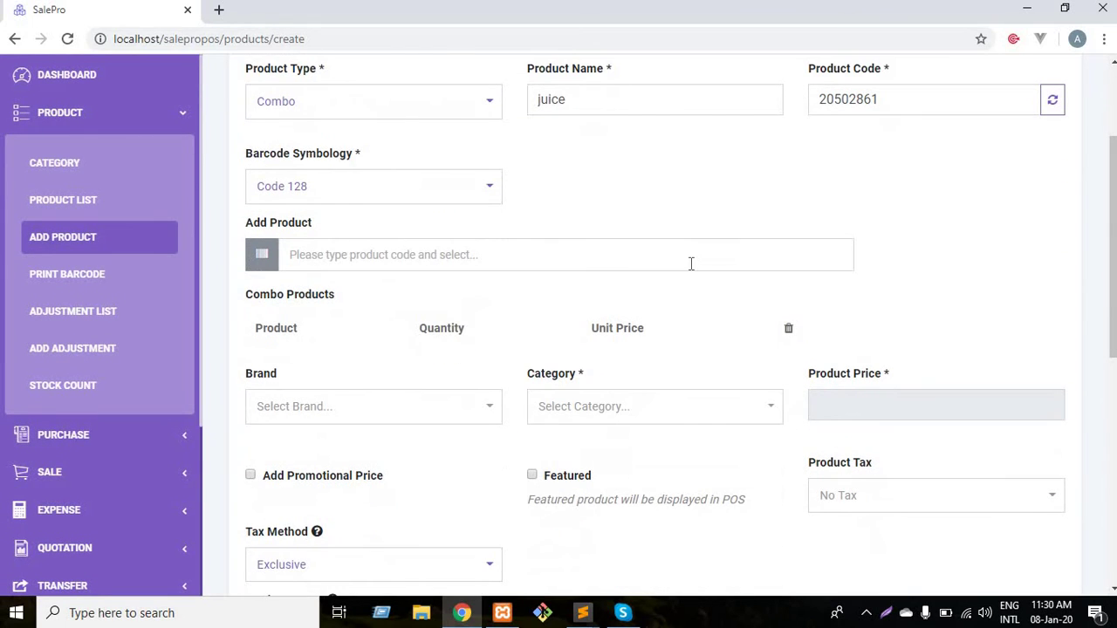
Add mango and lychee as combo components, bringing the price to 14
{"action": "left_click", "coordinate": [691, 263]}
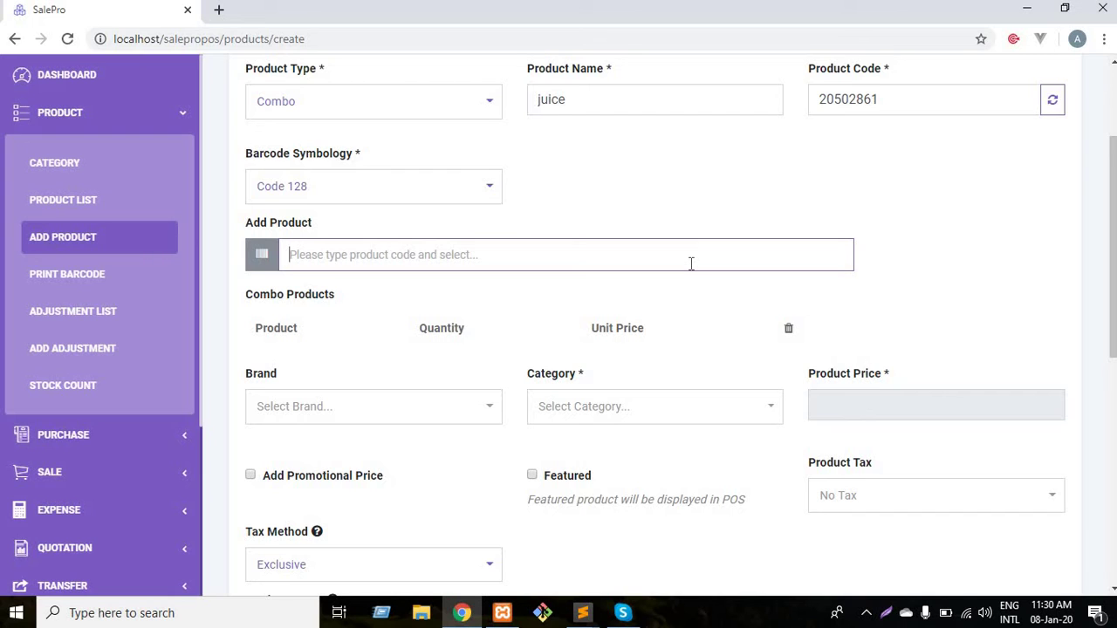
{"action": "type", "text": "m"}
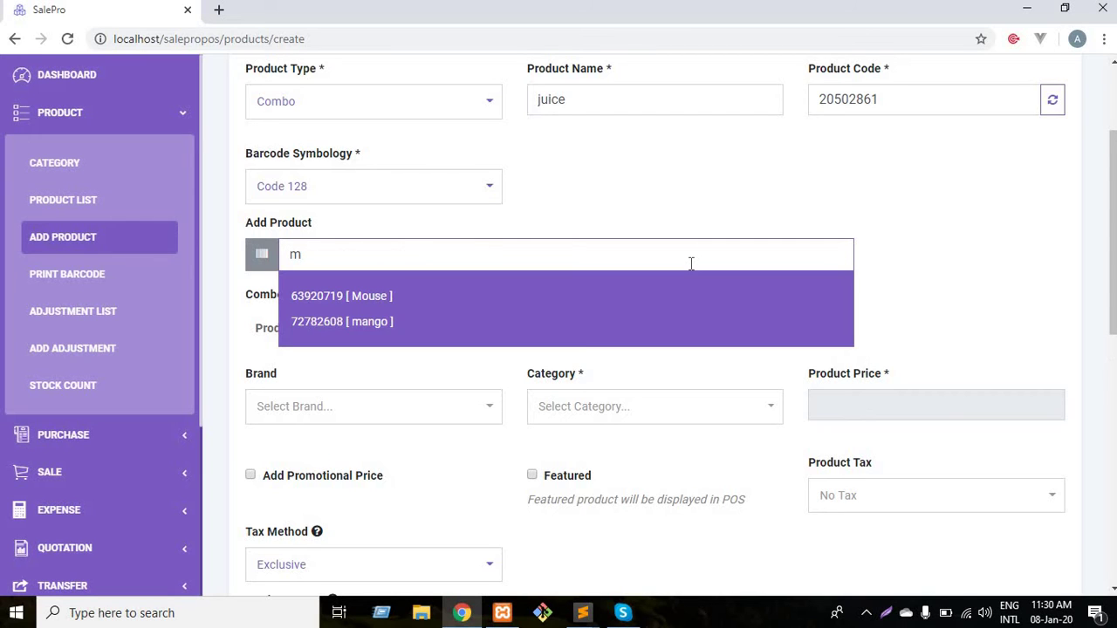
{"action": "left_click", "coordinate": [358, 324]}
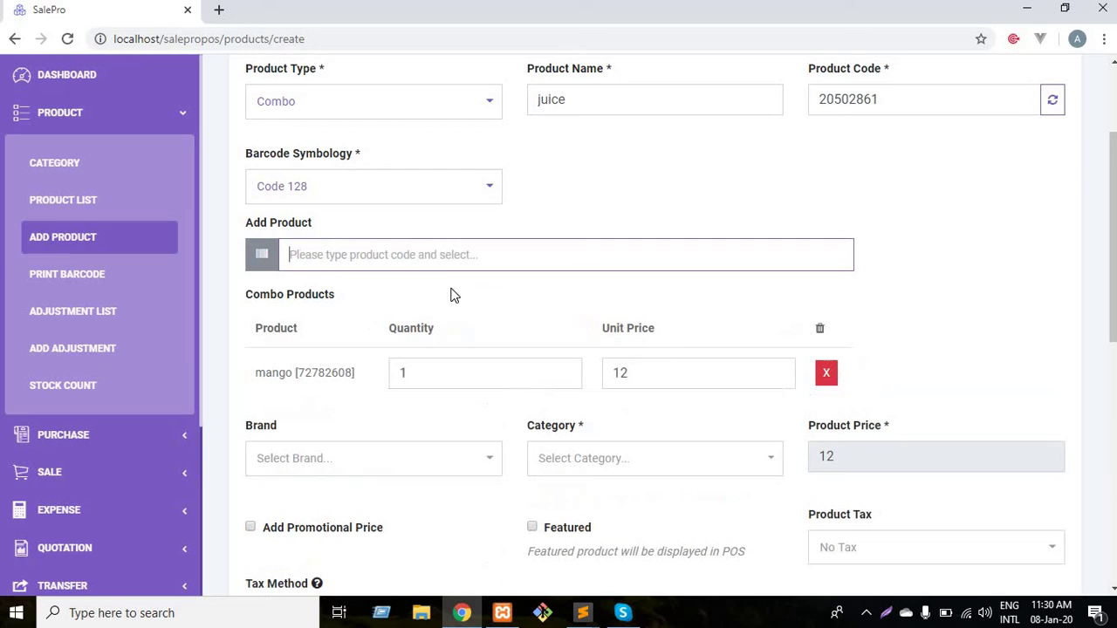
{"action": "type", "text": "l"}
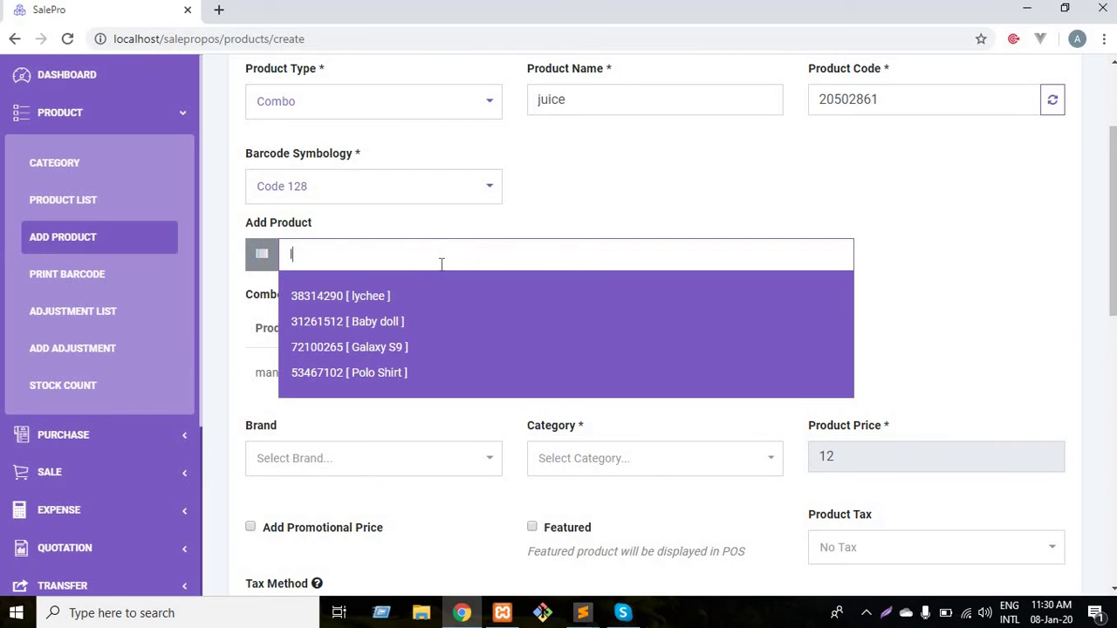
{"action": "type", "text": "y"}
{"action": "left_click", "coordinate": [394, 296]}
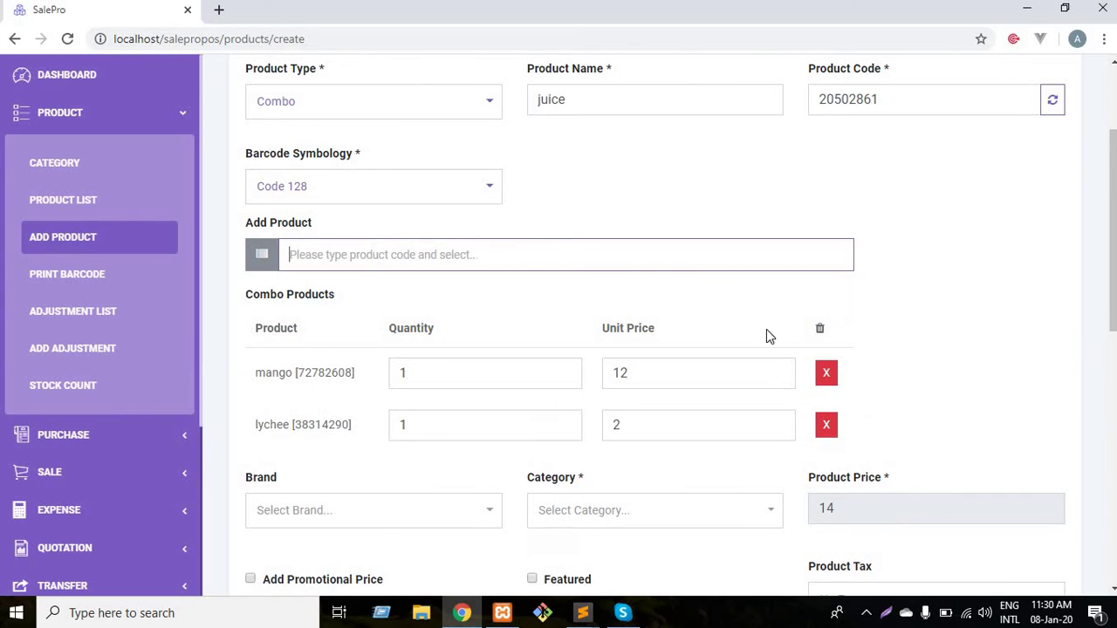
{"action": "scroll", "coordinate": [1039, 376], "scroll_direction": "down", "scroll_amount": 1}
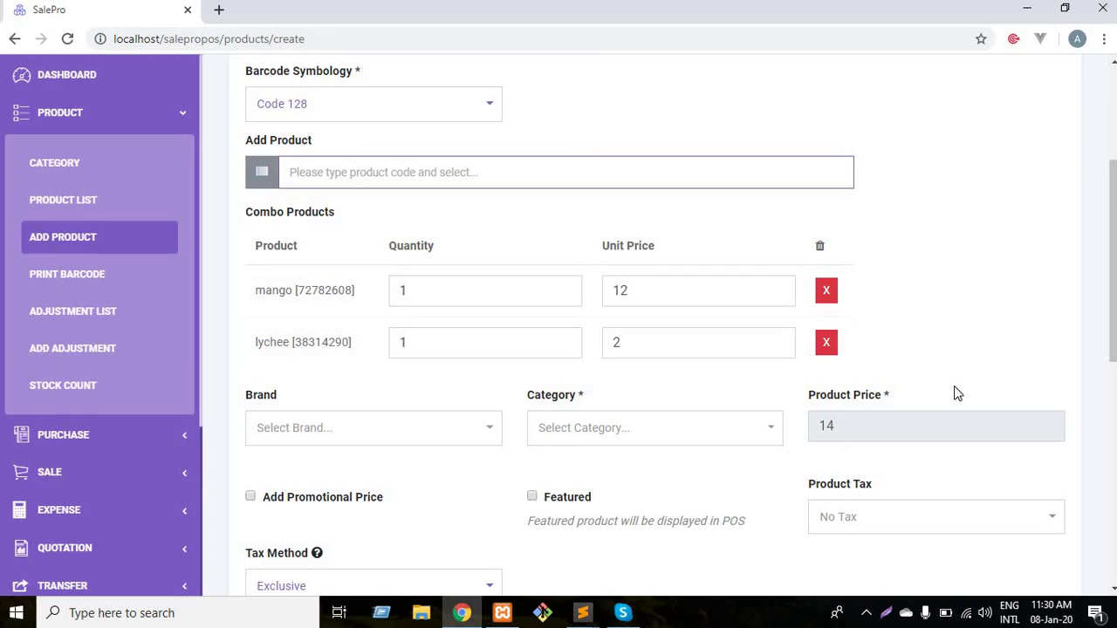
Nudge lychee's unit price to 3 and back, leaving it at 2
{"action": "scroll", "coordinate": [957, 376], "scroll_direction": "down", "scroll_amount": 2}
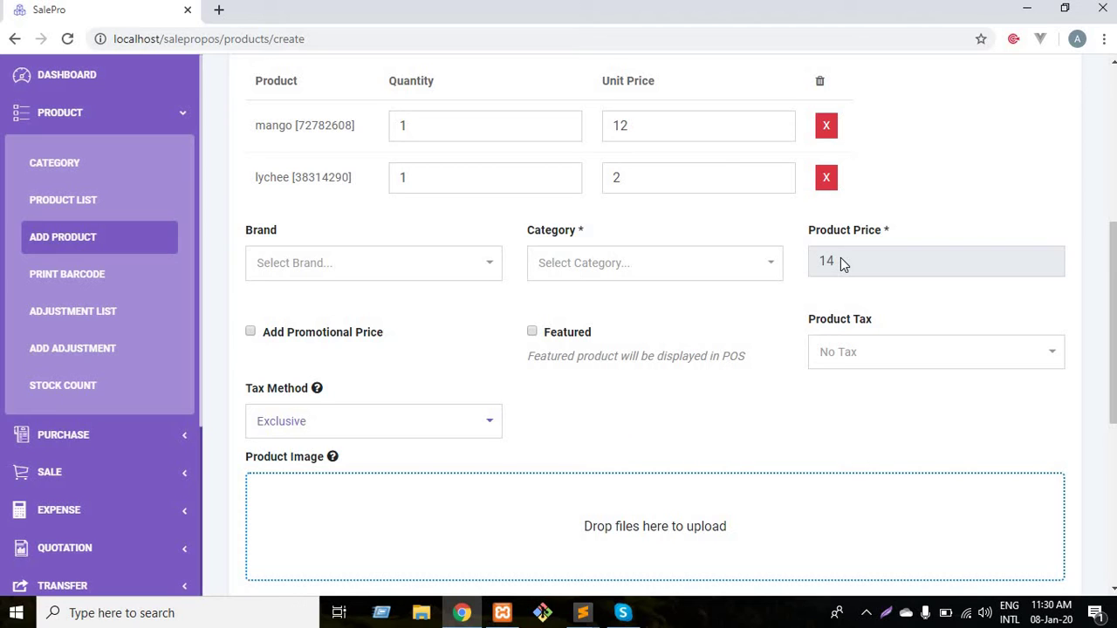
{"action": "left_click", "coordinate": [780, 174]}
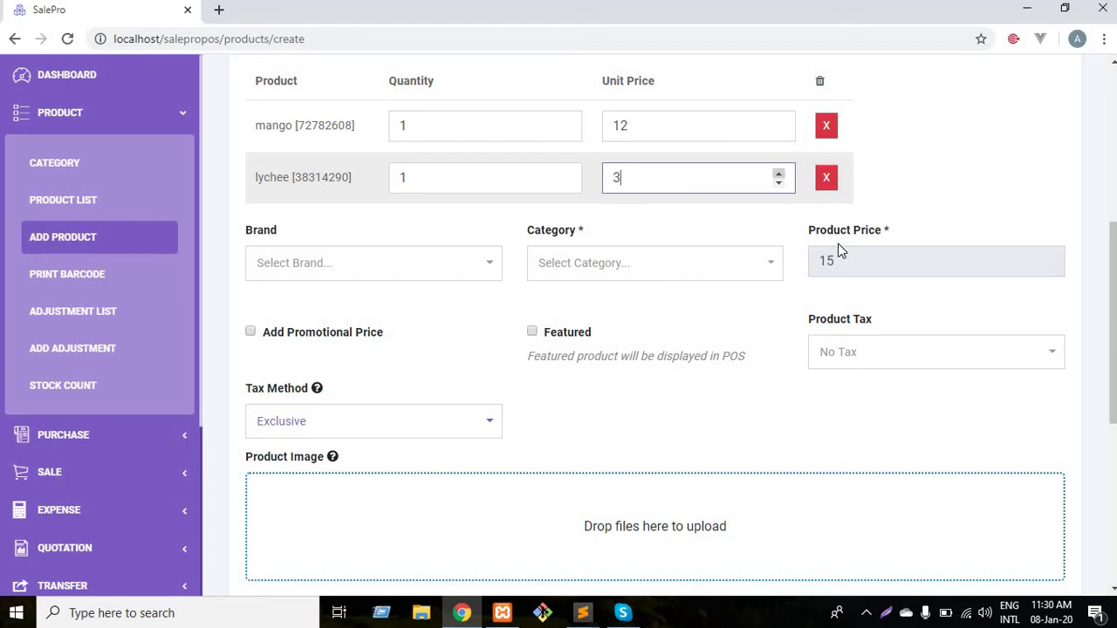
{"action": "left_click", "coordinate": [781, 185]}
Set Category to food, leaving Brand unset and Product Tax at No Tax
{"action": "left_click", "coordinate": [737, 266]}
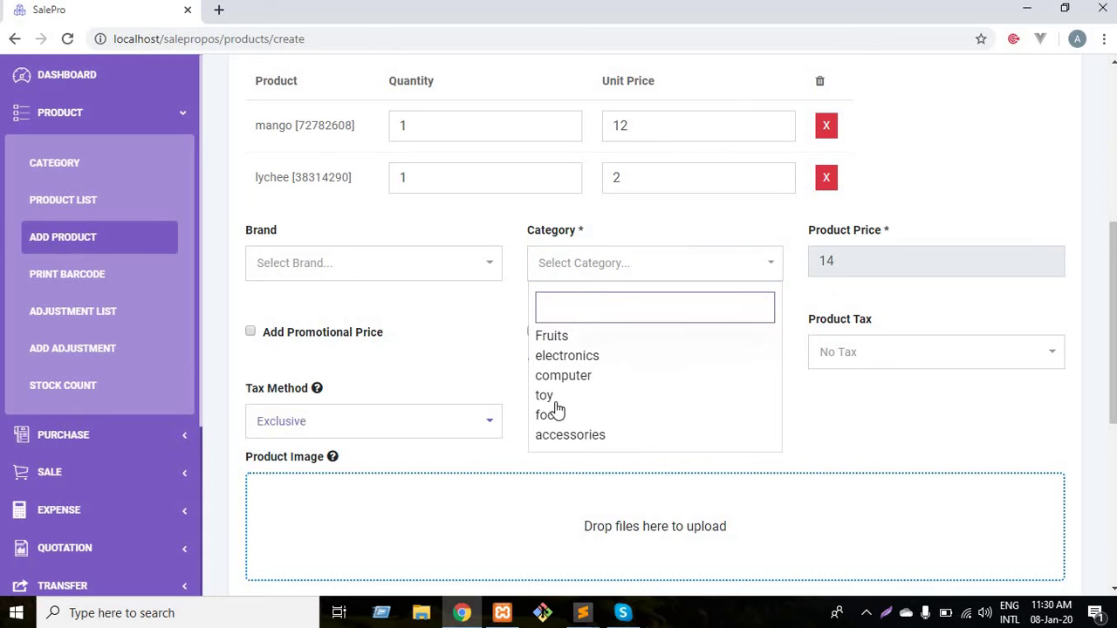
{"action": "left_click", "coordinate": [555, 416]}
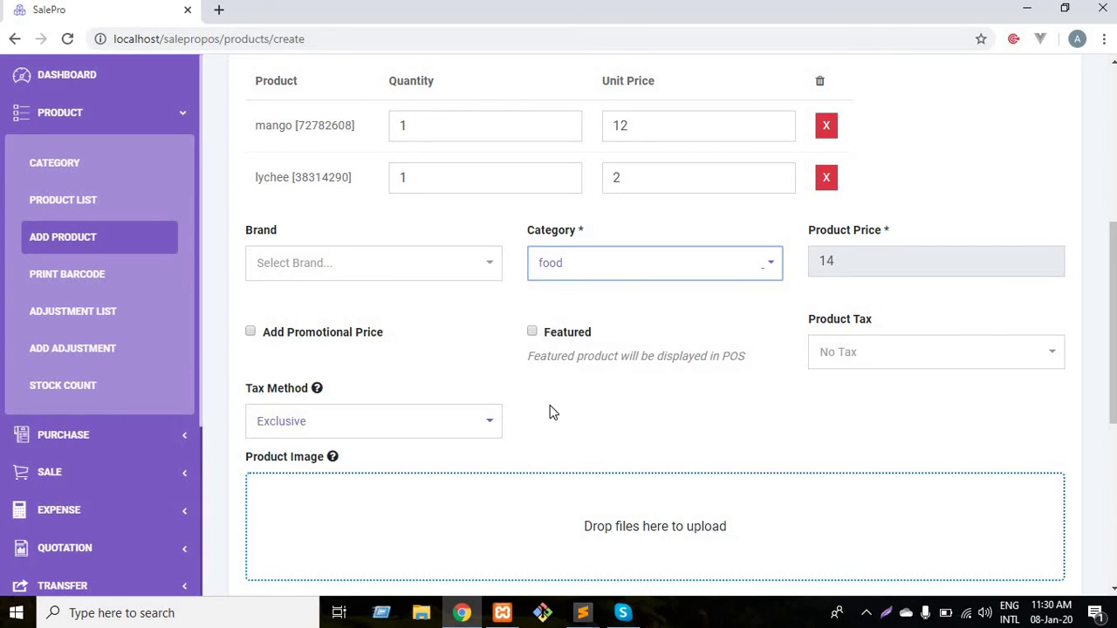
{"action": "left_click", "coordinate": [417, 268]}
{"action": "left_click", "coordinate": [556, 411]}
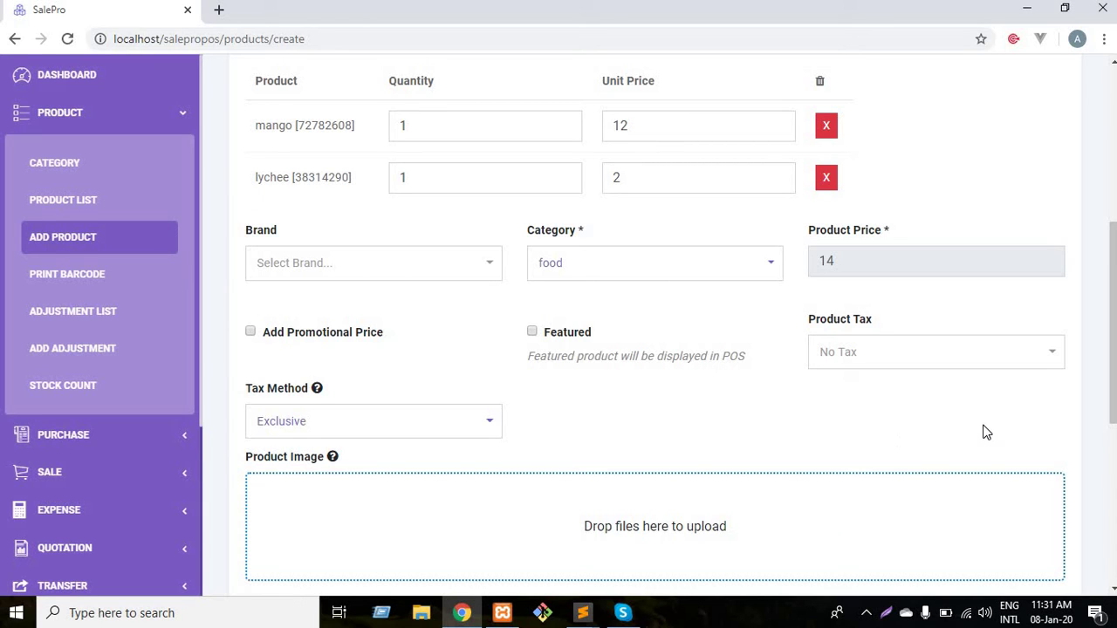
{"action": "left_click", "coordinate": [941, 349]}
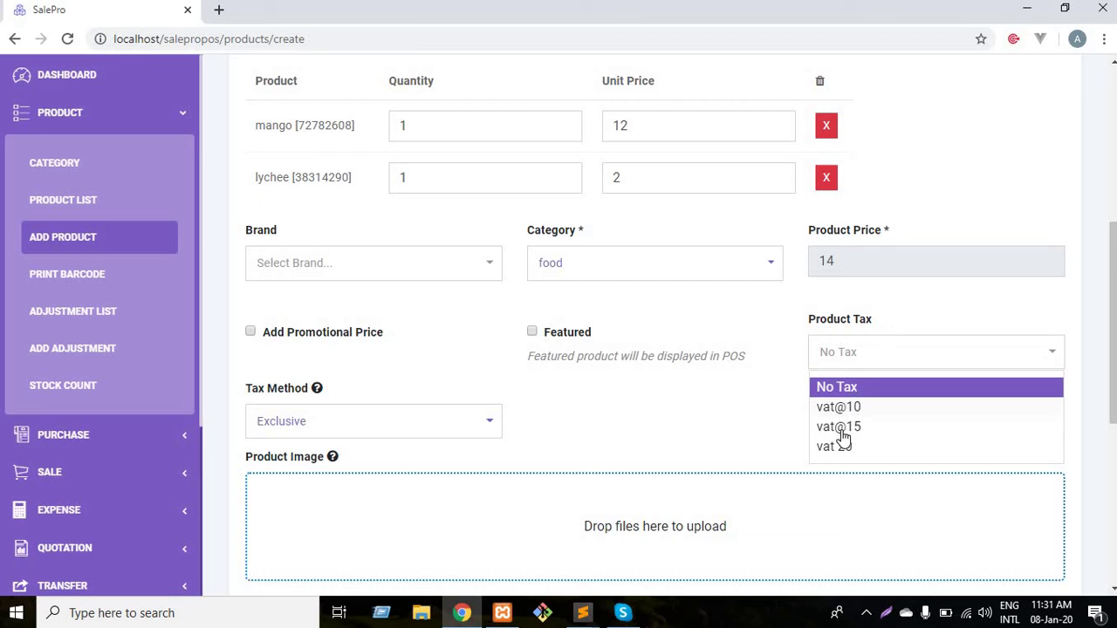
{"action": "left_click", "coordinate": [771, 426]}
Leave the Tax Method set to Exclusive
{"action": "scroll", "coordinate": [471, 354], "scroll_direction": "down", "scroll_amount": 1}
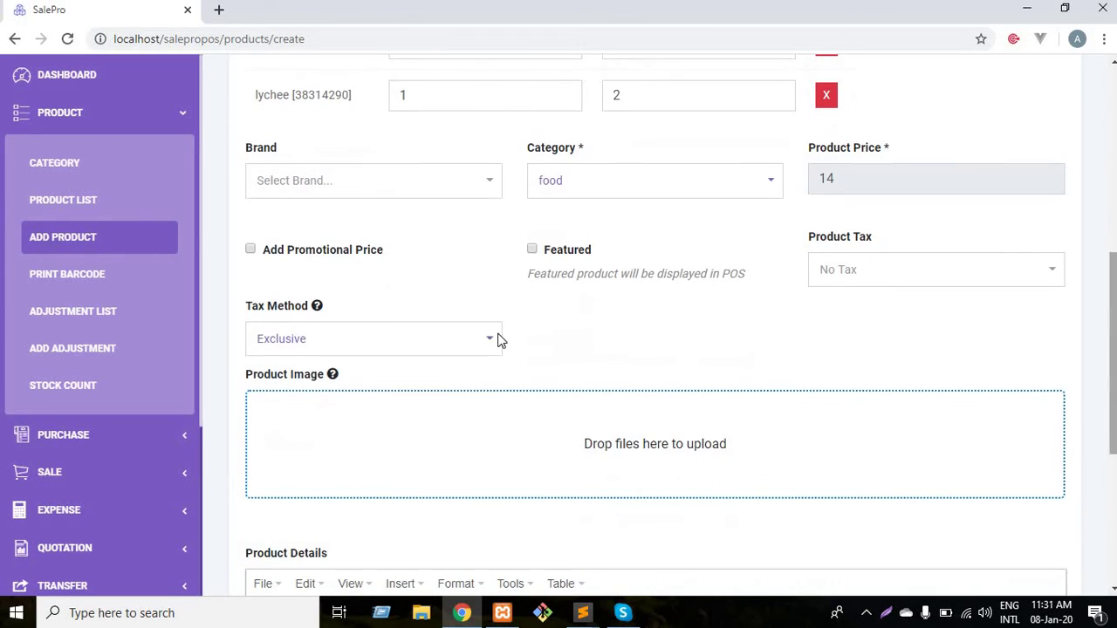
{"action": "left_click", "coordinate": [449, 348]}
{"action": "left_click", "coordinate": [626, 352]}
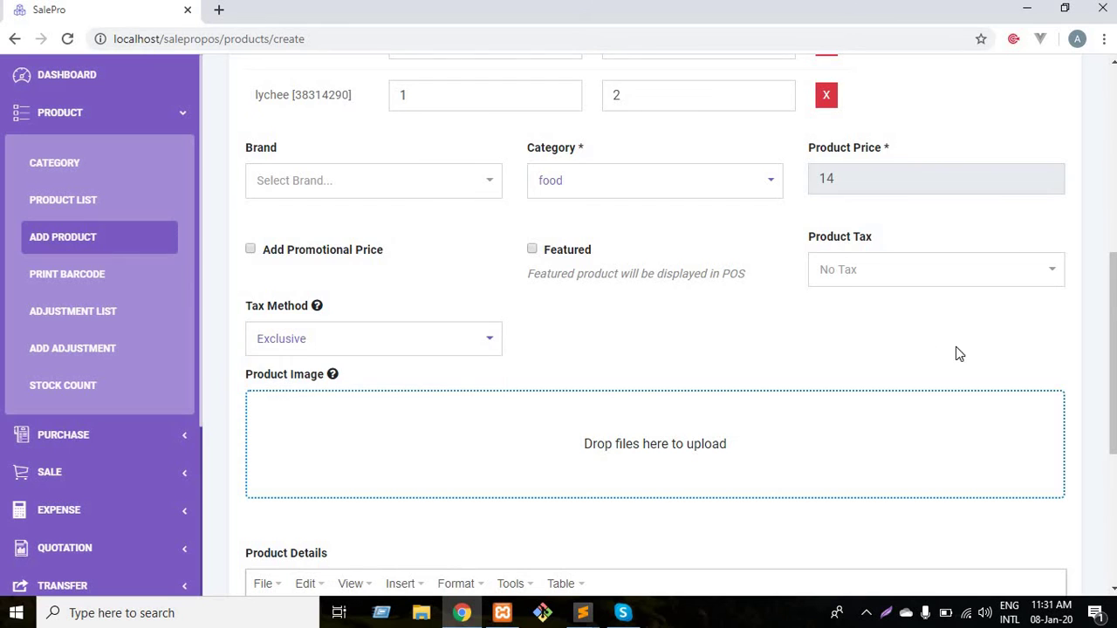
Submit the juice combo and find it in the product list by searching 'jui'
{"action": "scroll", "coordinate": [989, 358], "scroll_direction": "down", "scroll_amount": 2}
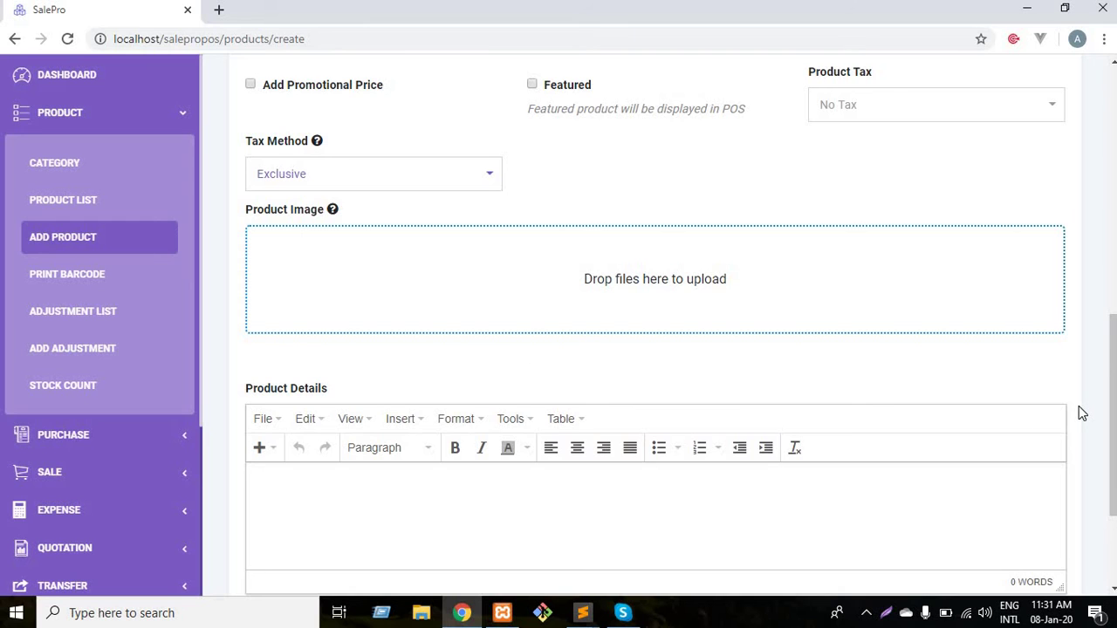
{"action": "scroll", "coordinate": [1080, 413], "scroll_direction": "down", "scroll_amount": 3}
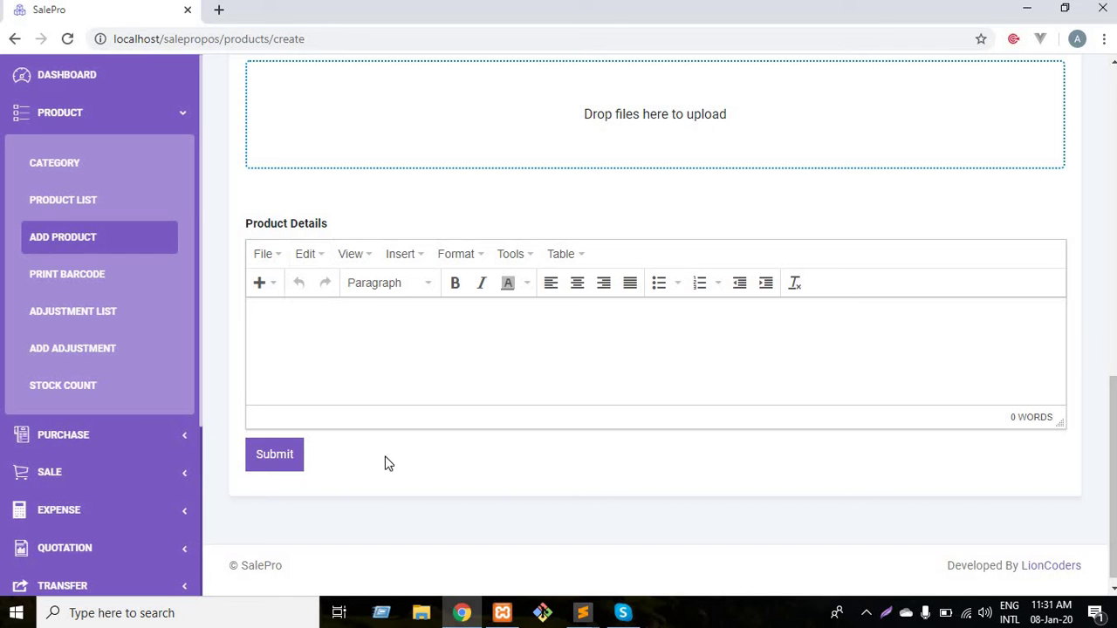
{"action": "scroll", "coordinate": [493, 509], "scroll_direction": "up", "scroll_amount": 6}
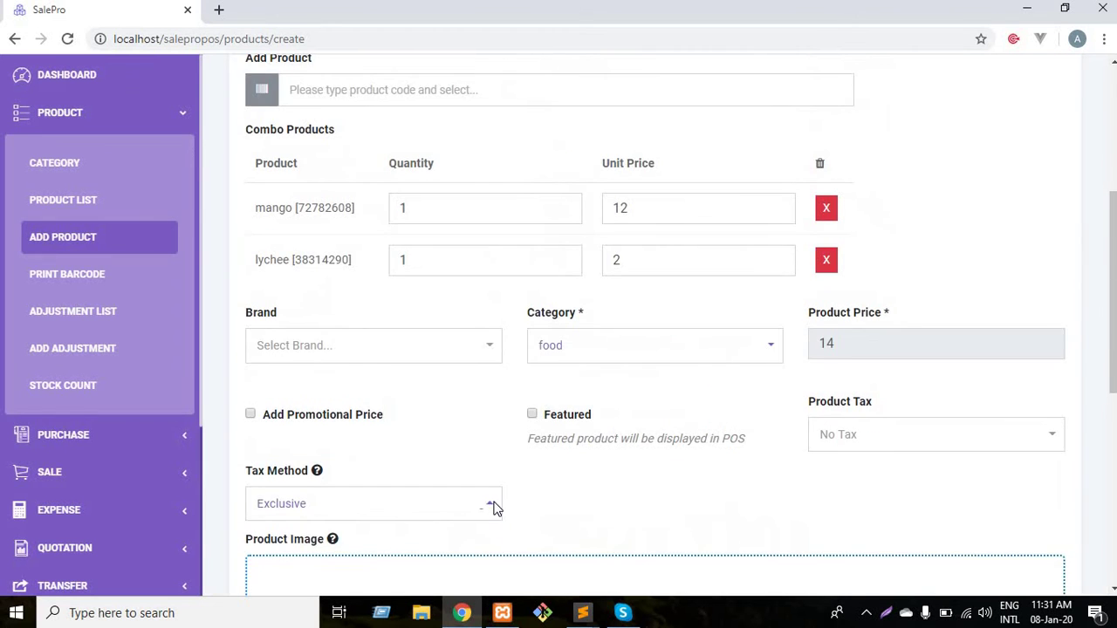
{"action": "scroll", "coordinate": [494, 506], "scroll_direction": "up", "scroll_amount": 3}
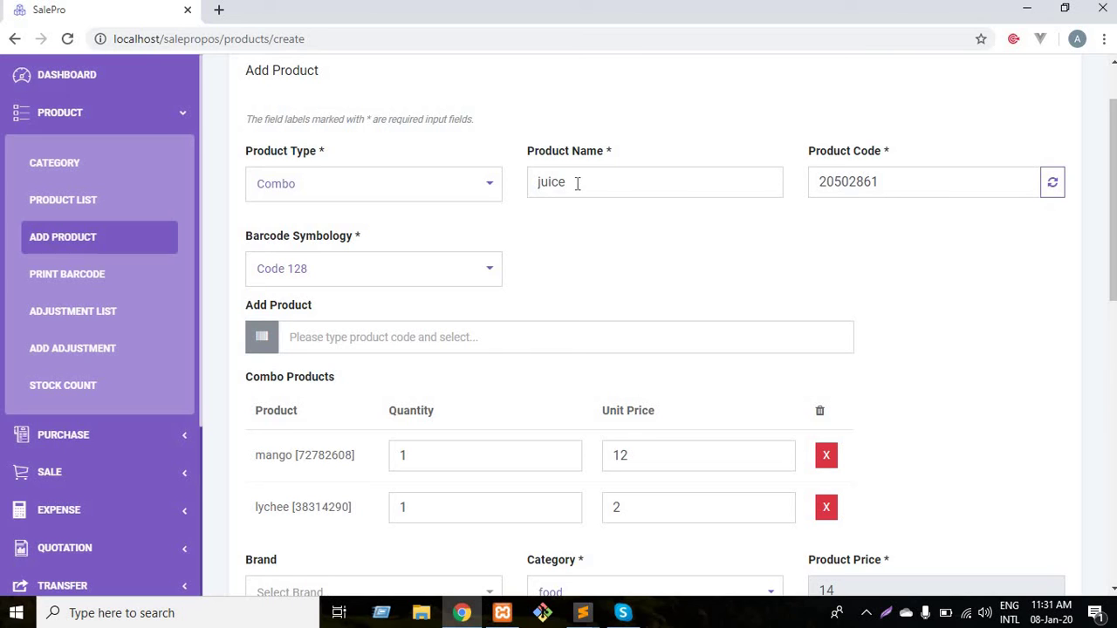
{"action": "scroll", "coordinate": [1045, 336], "scroll_direction": "down", "scroll_amount": 10}
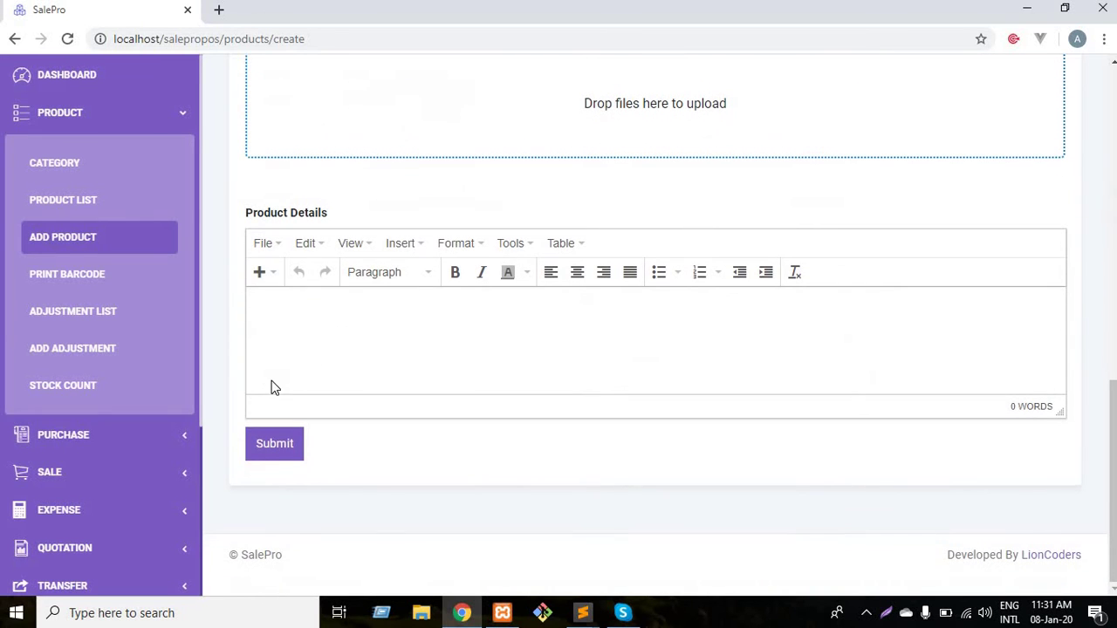
{"action": "left_click", "coordinate": [262, 447]}
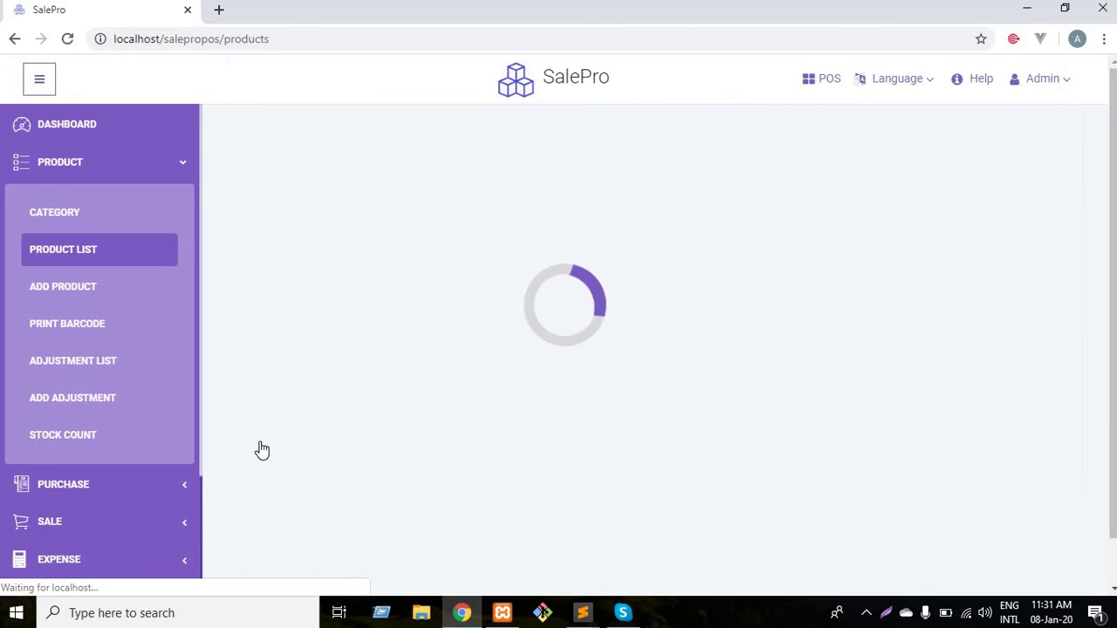
{"action": "left_click", "coordinate": [631, 255]}
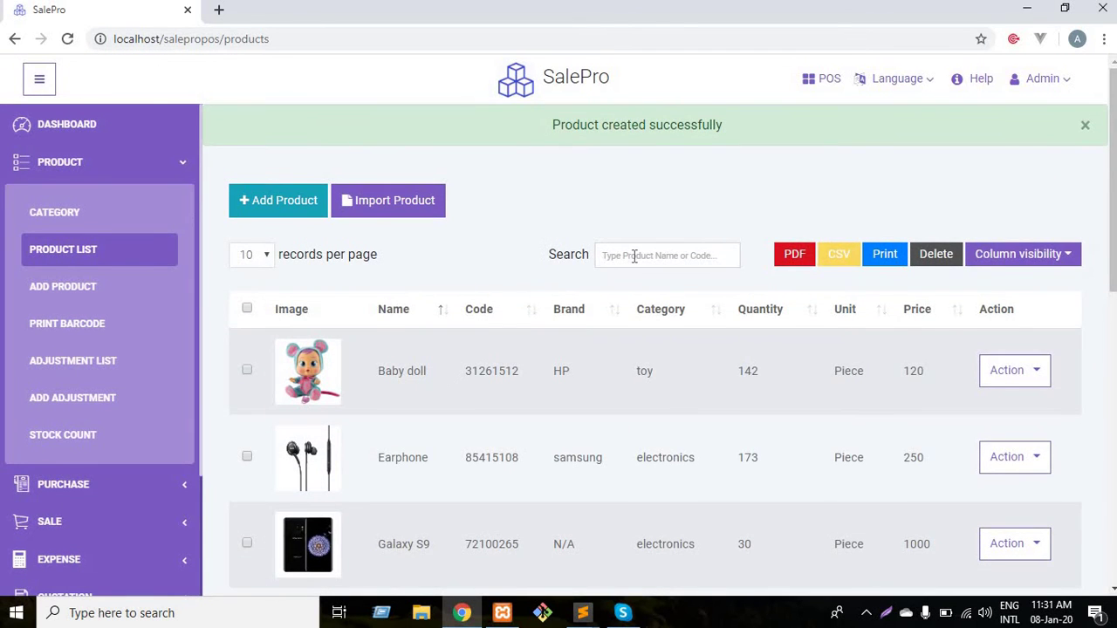
{"action": "type", "text": "jui"}
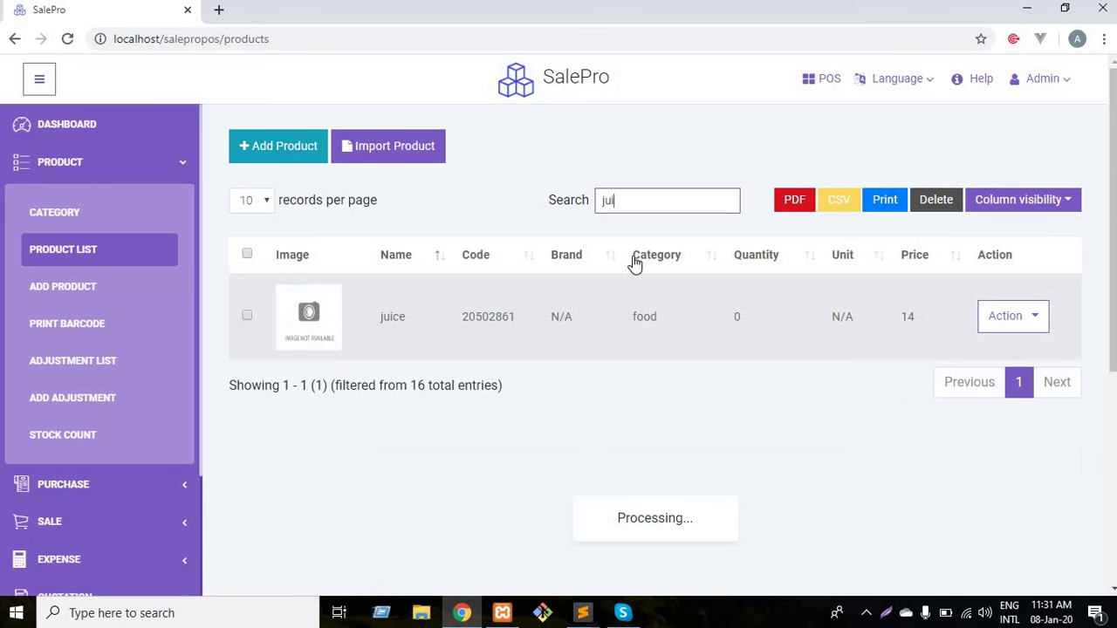
Open the juice details to check its Combo Products and price 14, then close them
{"action": "left_click", "coordinate": [628, 321]}
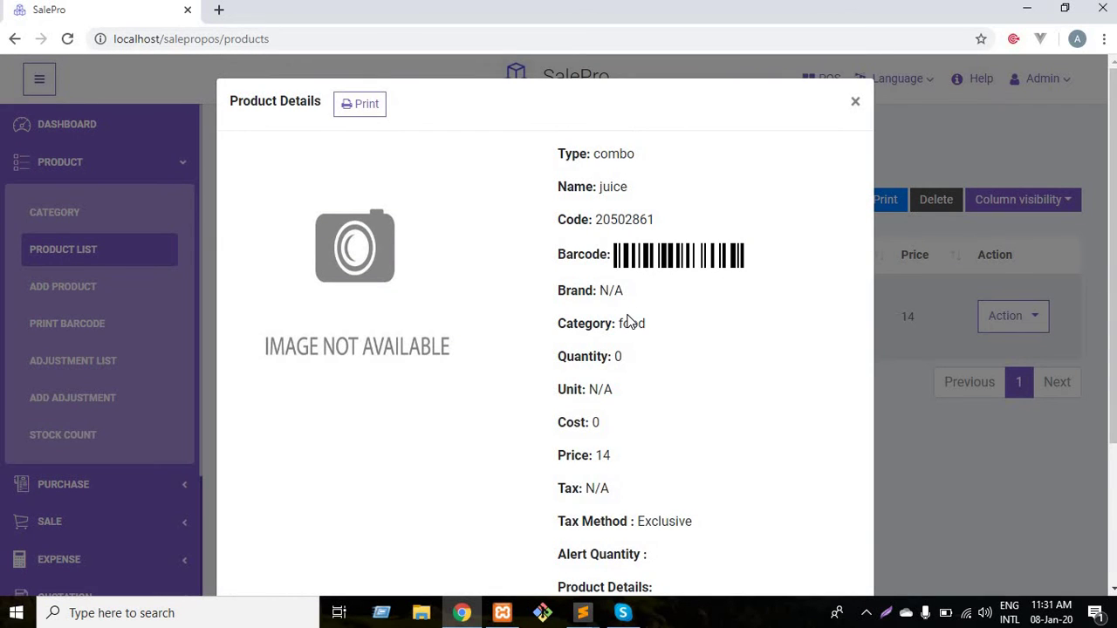
{"action": "scroll", "coordinate": [628, 319], "scroll_direction": "down", "scroll_amount": 3}
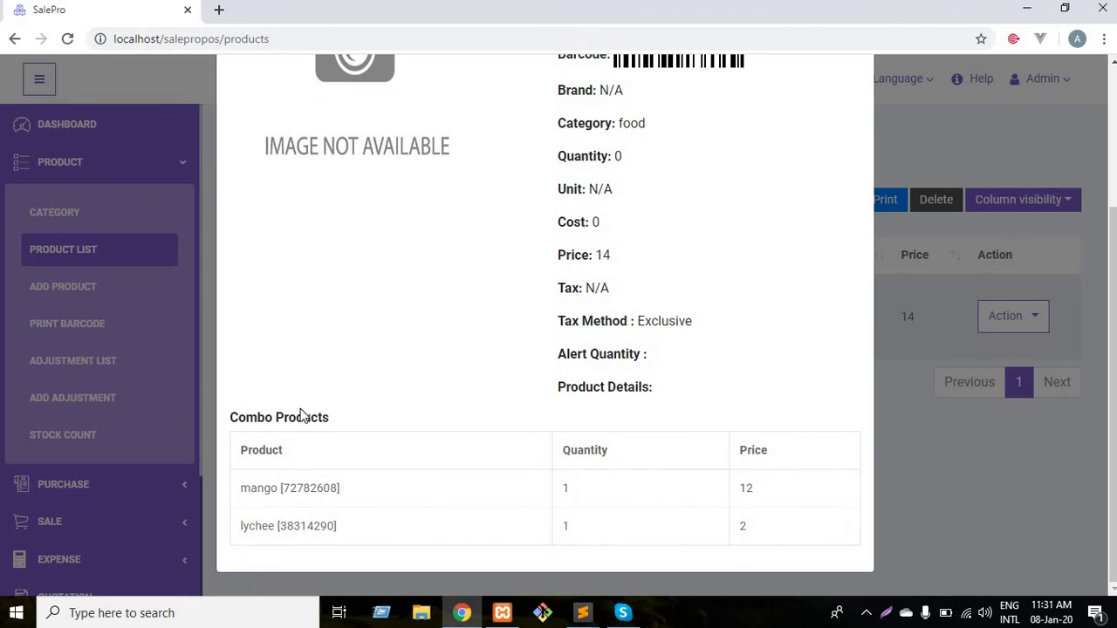
{"action": "left_click_drag", "start_coordinate": [331, 424], "coordinate": [243, 422]}
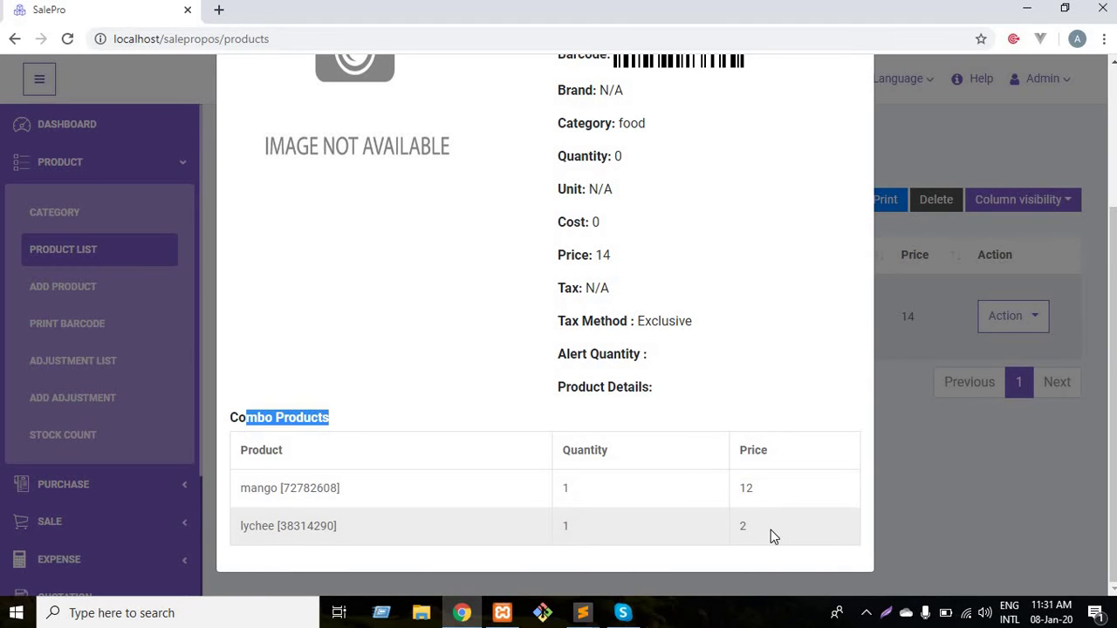
{"action": "scroll", "coordinate": [765, 498], "scroll_direction": "up", "scroll_amount": 1}
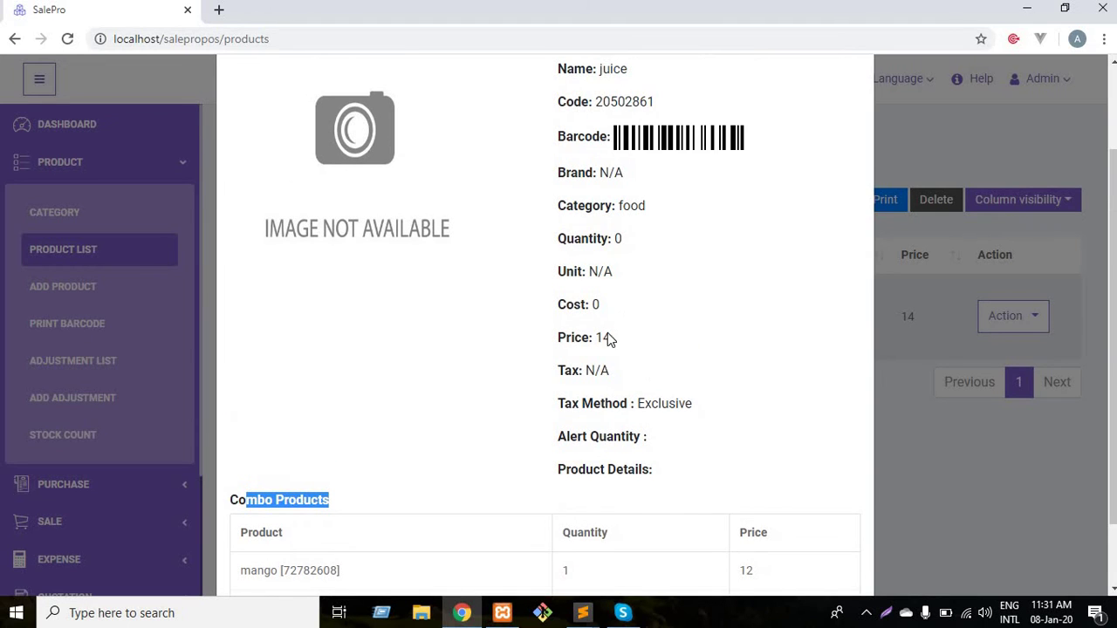
{"action": "triple_click", "coordinate": [603, 340]}
{"action": "left_click", "coordinate": [665, 361]}
{"action": "scroll", "coordinate": [665, 361], "scroll_direction": "up", "scroll_amount": 2}
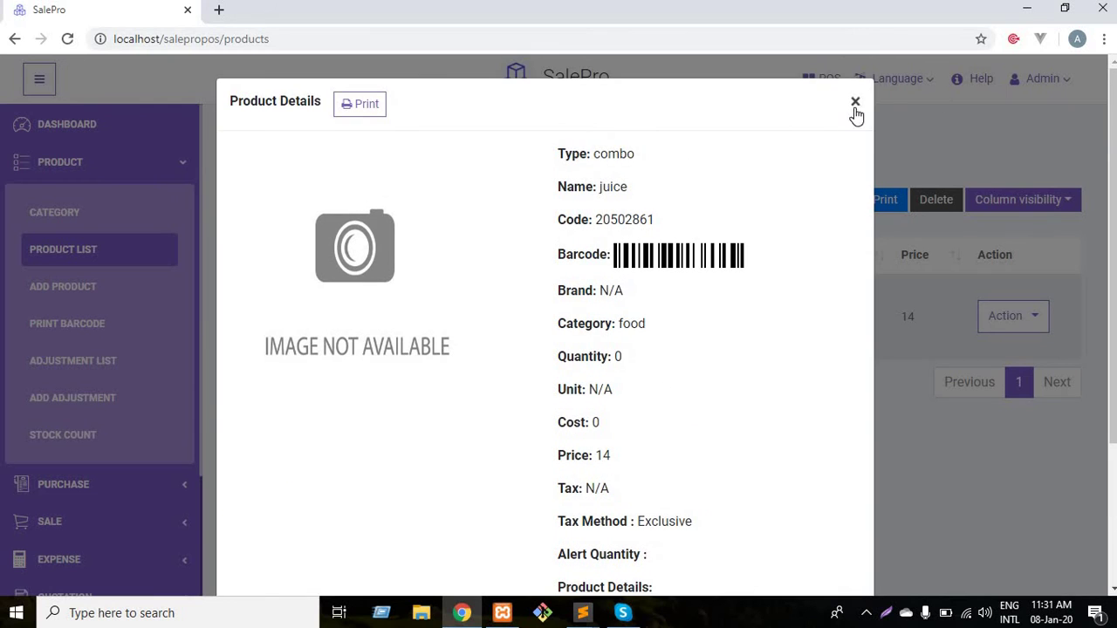
{"action": "left_click", "coordinate": [855, 103]}
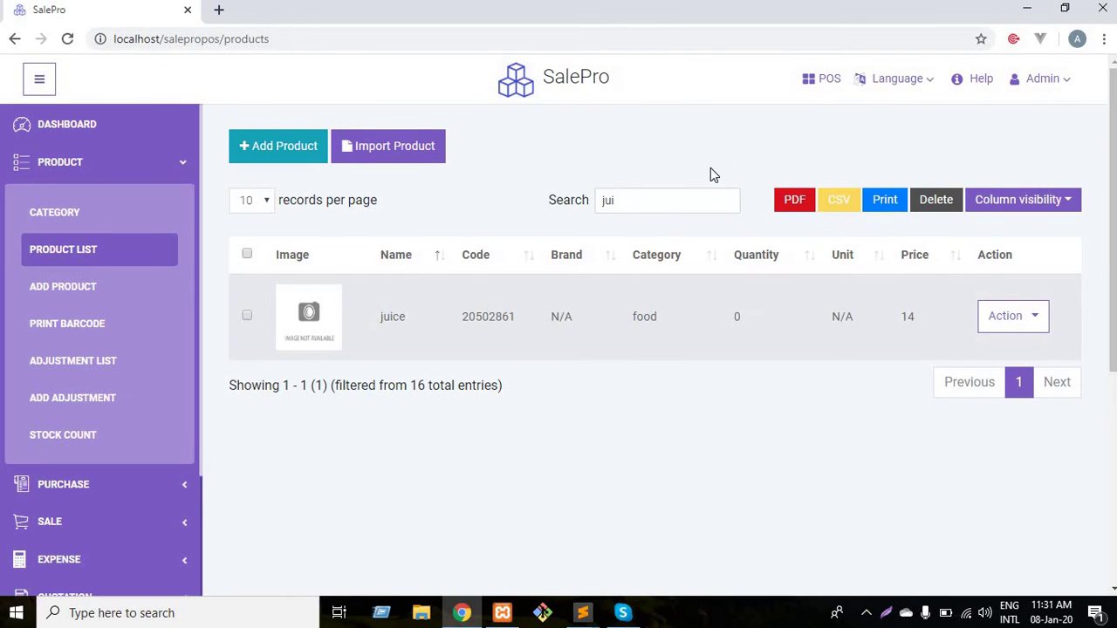
Open the POS in a new tab, then recheck and close the juice details
{"action": "left_click", "coordinate": [821, 92]}
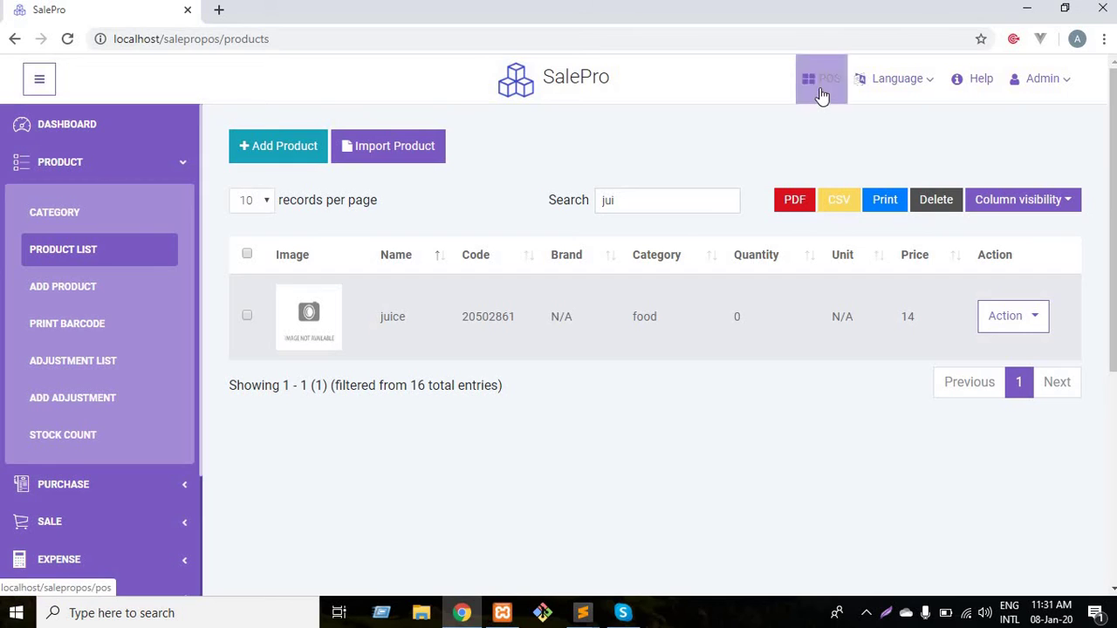
{"action": "left_click", "coordinate": [635, 201]}
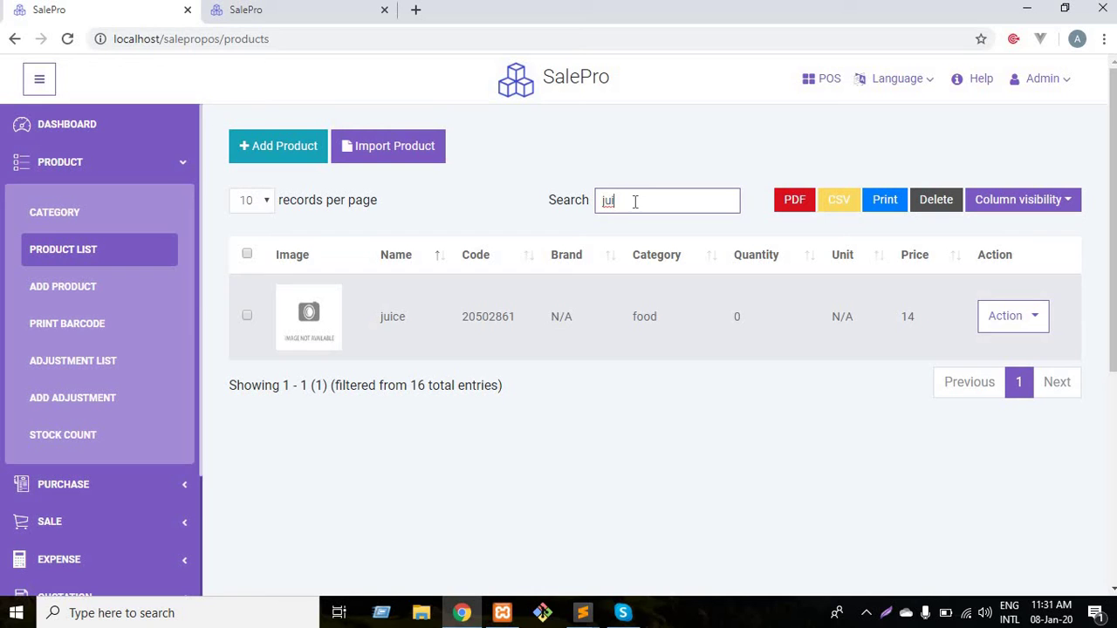
{"action": "left_click", "coordinate": [704, 316]}
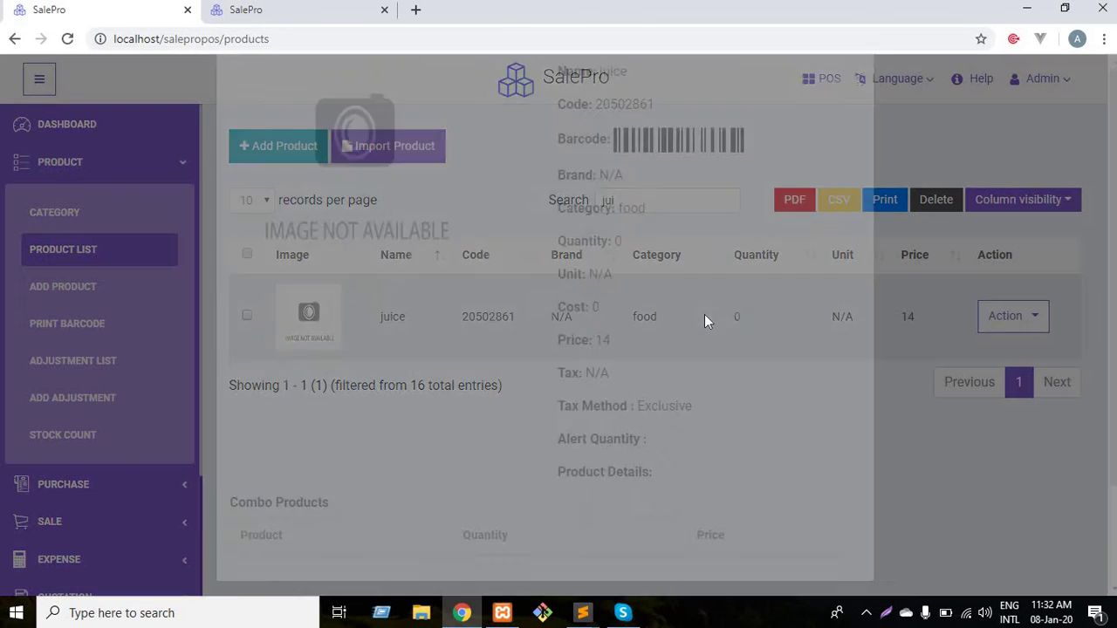
{"action": "scroll", "coordinate": [705, 317], "scroll_direction": "down", "scroll_amount": 1}
{"action": "scroll", "coordinate": [705, 318], "scroll_direction": "down", "scroll_amount": 1}
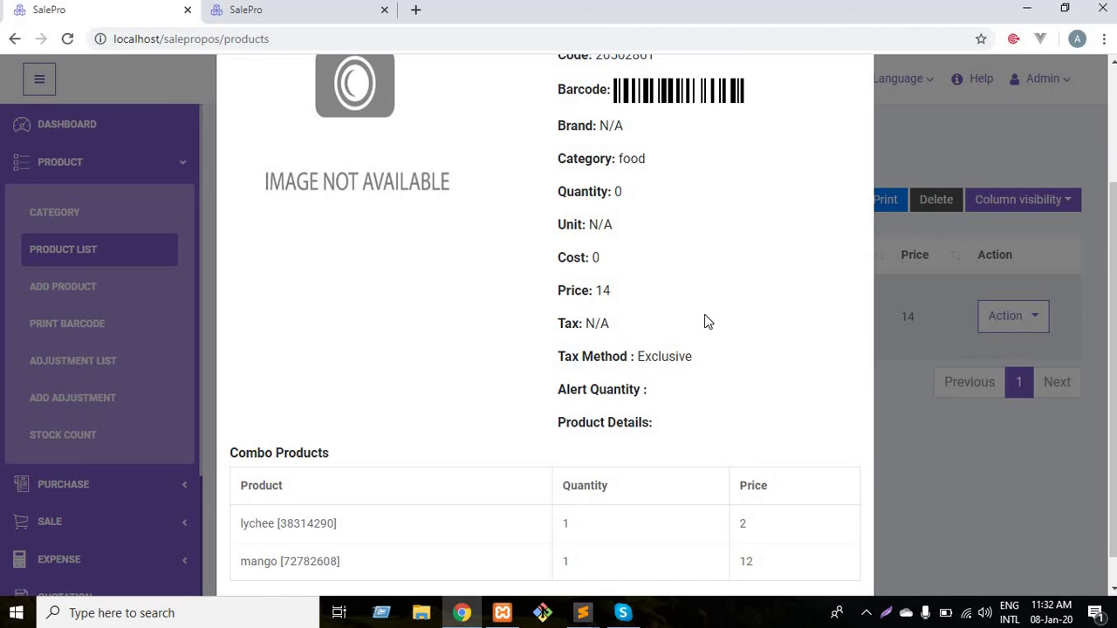
{"action": "scroll", "coordinate": [706, 320], "scroll_direction": "down", "scroll_amount": 1}
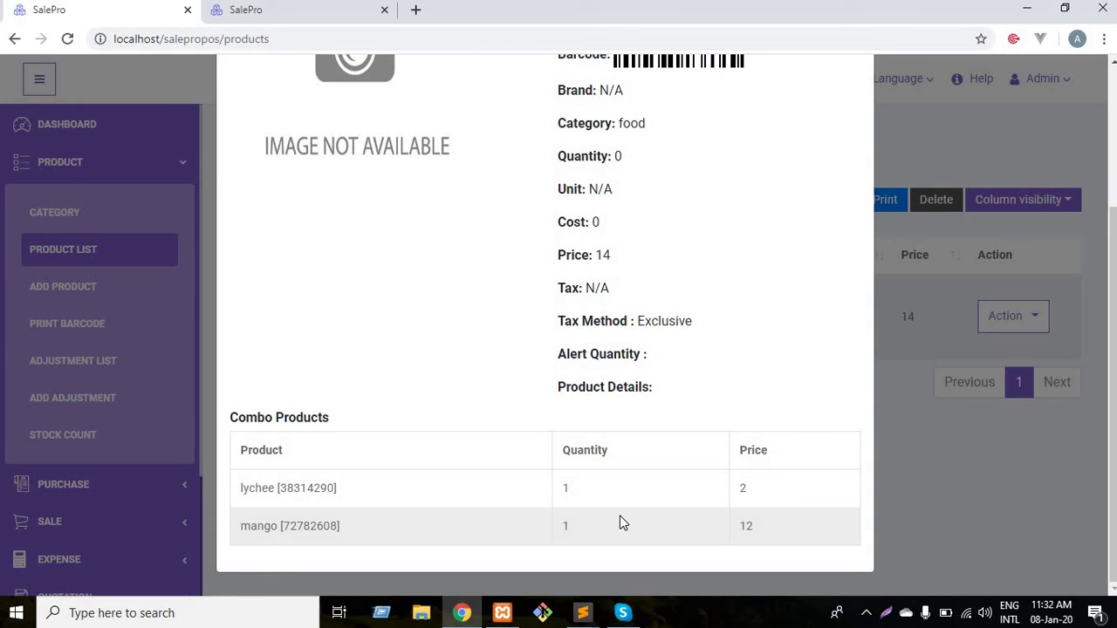
{"action": "scroll", "coordinate": [716, 369], "scroll_direction": "up", "scroll_amount": 3}
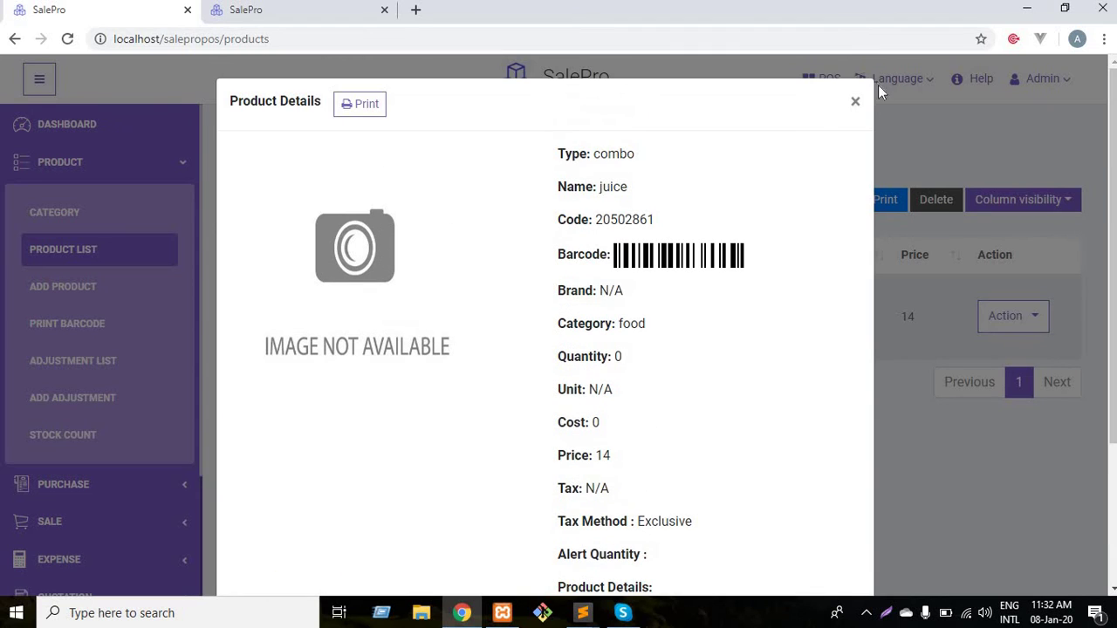
{"action": "left_click", "coordinate": [859, 104]}
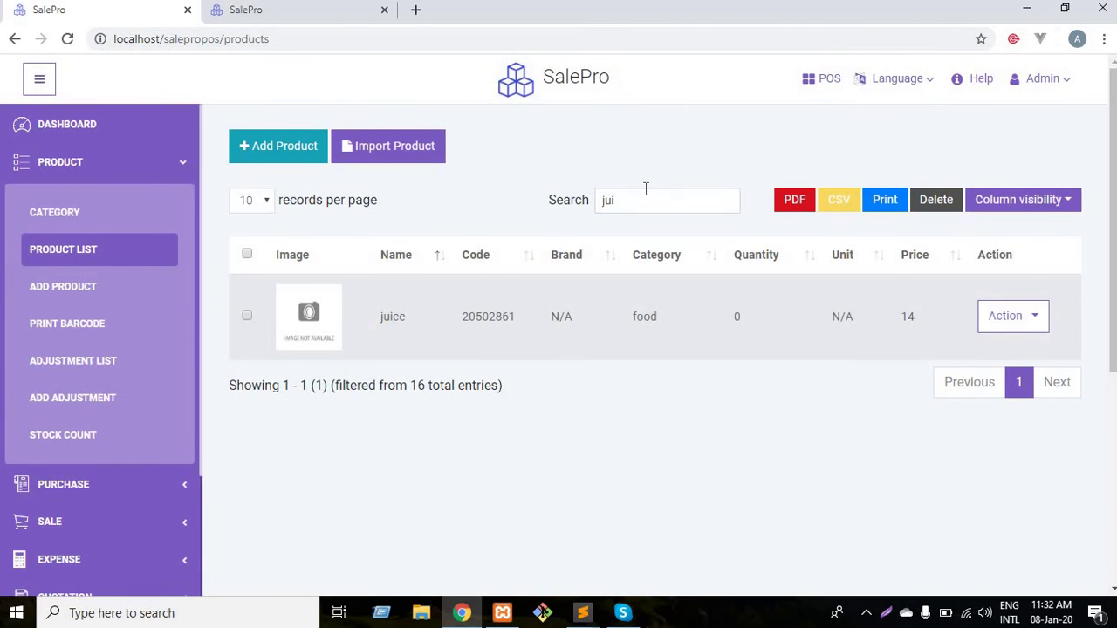
Filter the product list to 'ma' to show mango's 3263 stock, then switch to the POS tab
{"action": "left_click", "coordinate": [646, 196]}
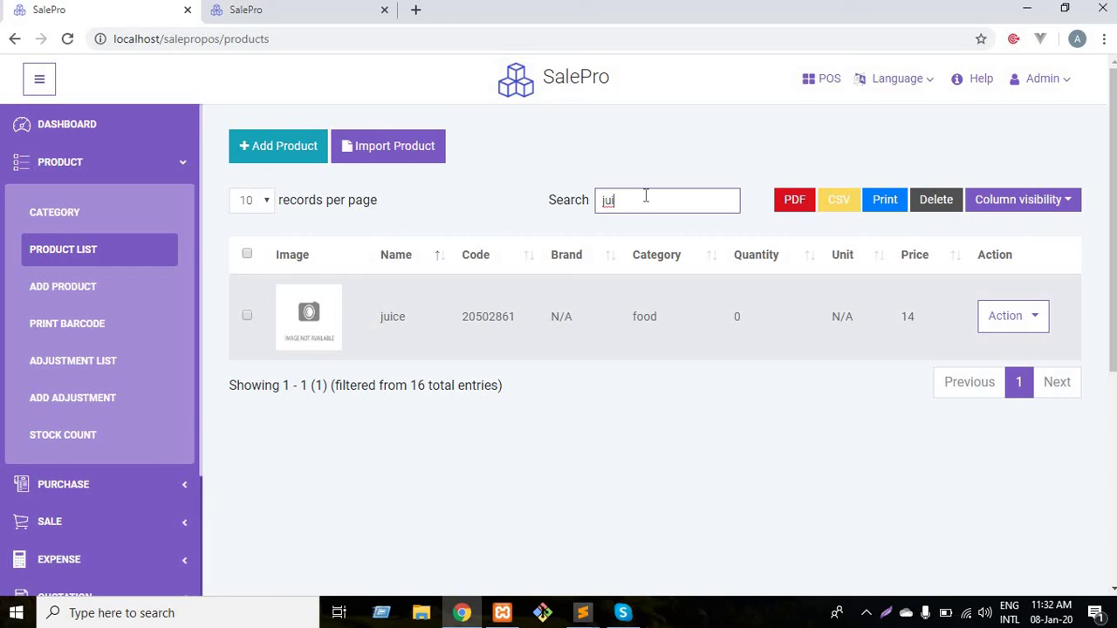
{"action": "key", "text": "BackSpace"}
{"action": "key", "text": "BackSpace"}
{"action": "key", "text": "BackSpace"}
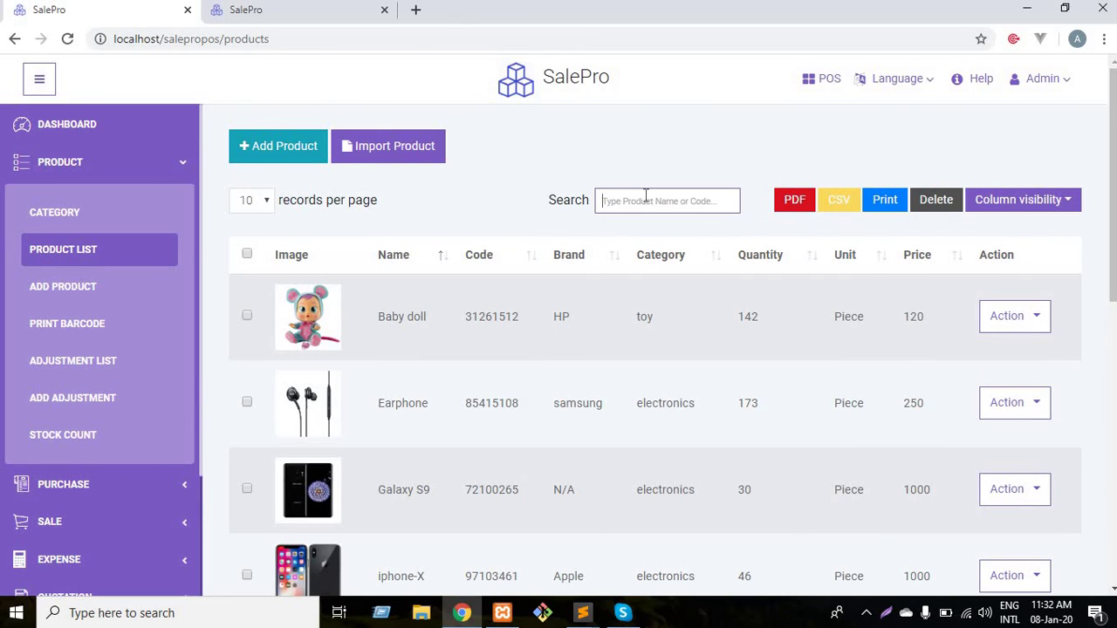
{"action": "type", "text": "ma"}
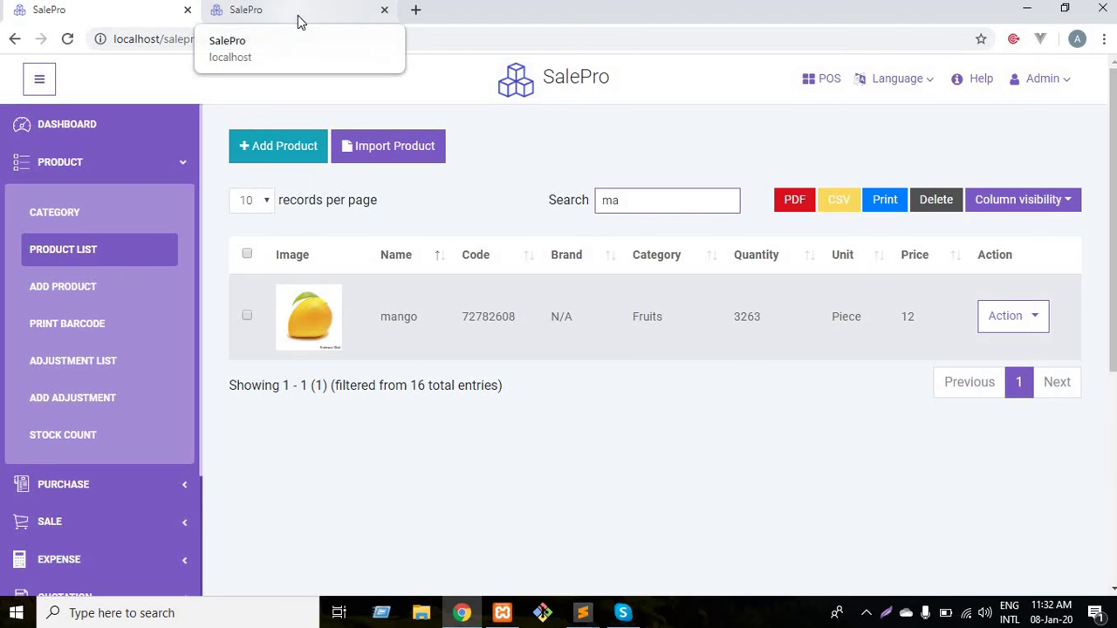
{"action": "left_click", "coordinate": [297, 15]}
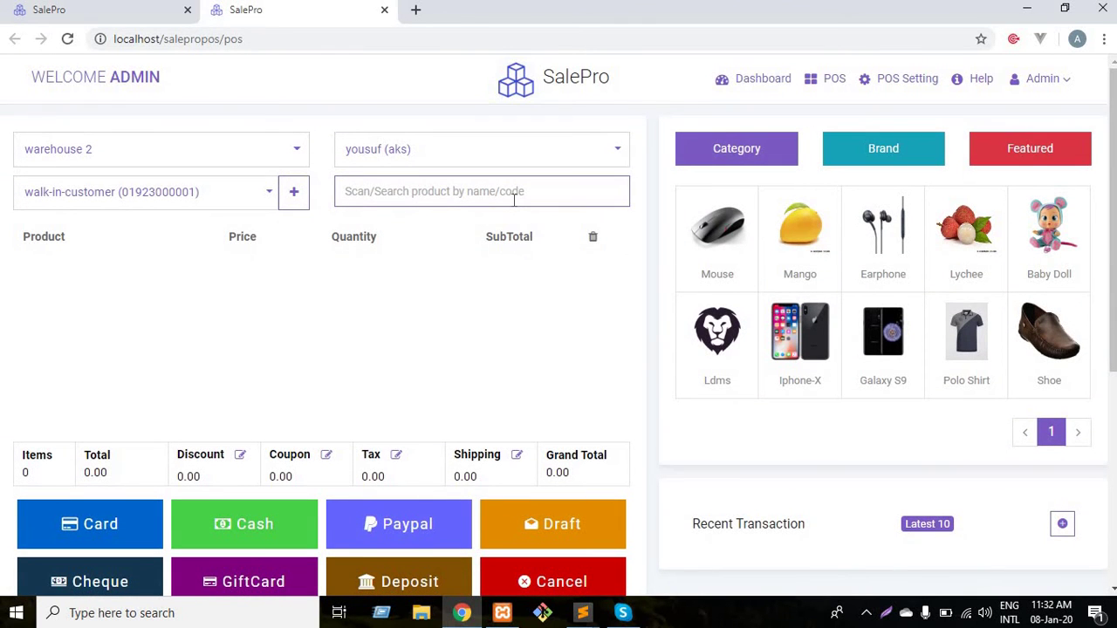
Add the juice to the POS order by searching its code
{"action": "left_click", "coordinate": [515, 200]}
{"action": "type", "text": "20"}
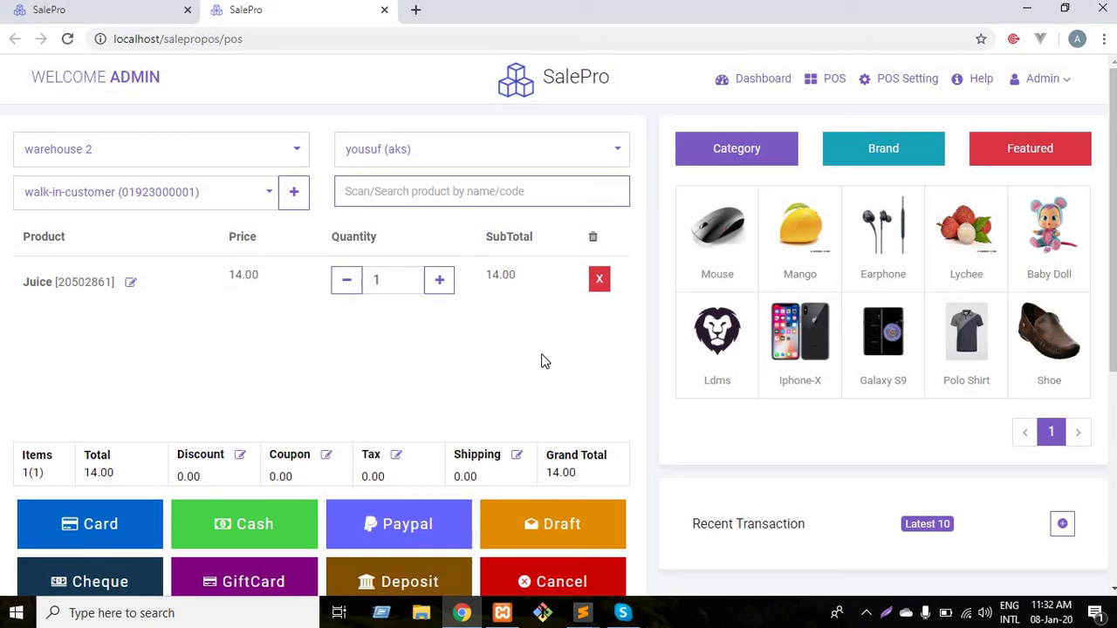
{"action": "scroll", "coordinate": [540, 361], "scroll_direction": "down", "scroll_amount": 1}
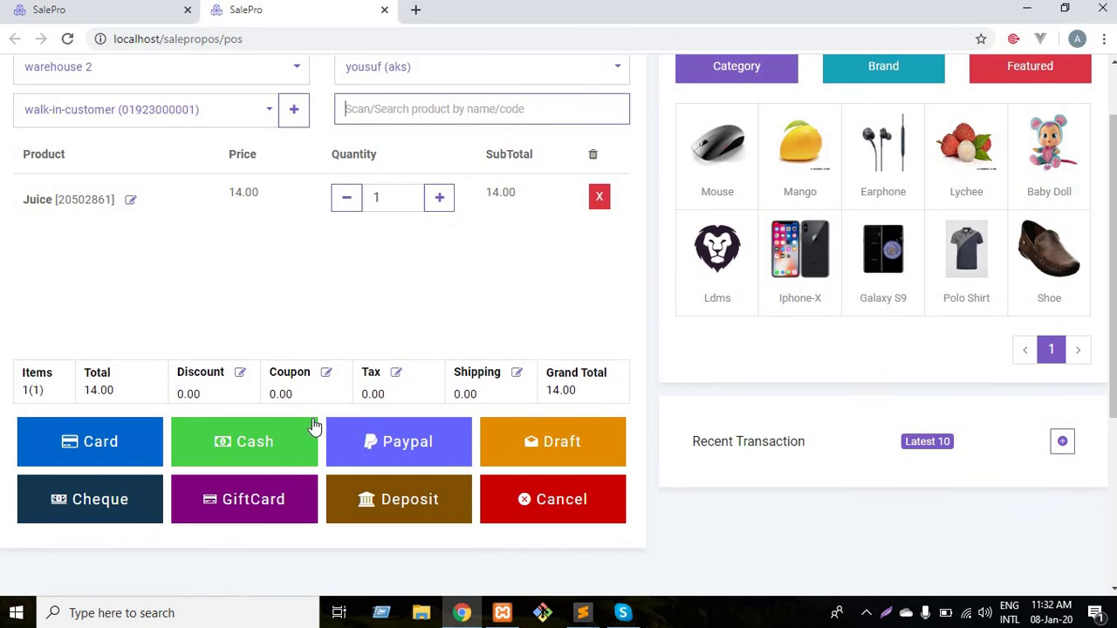
Take 50.00 cash with 36.00 change, submit the sale, and return to the product list
{"action": "left_click", "coordinate": [267, 451]}
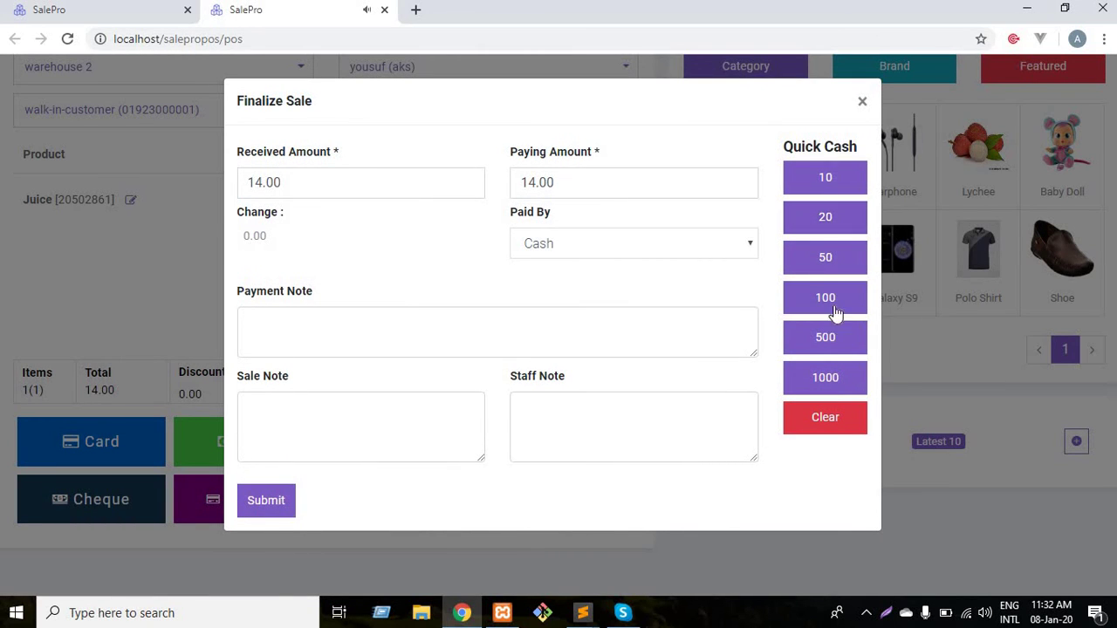
{"action": "left_click", "coordinate": [826, 259]}
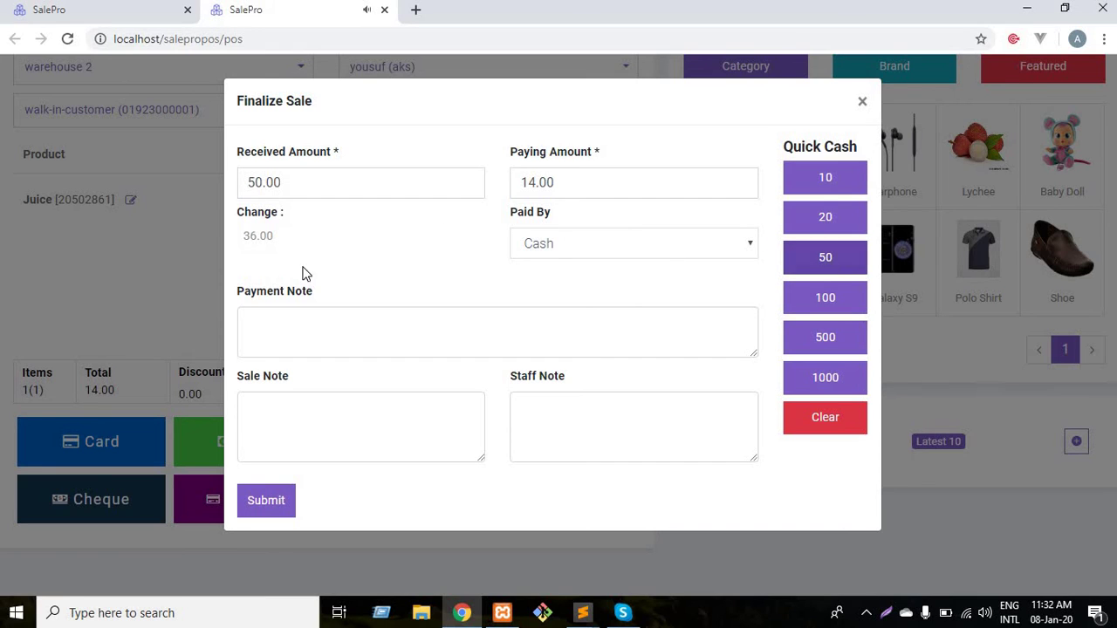
{"action": "left_click_drag", "start_coordinate": [281, 244], "coordinate": [224, 254]}
{"action": "left_click", "coordinate": [359, 260]}
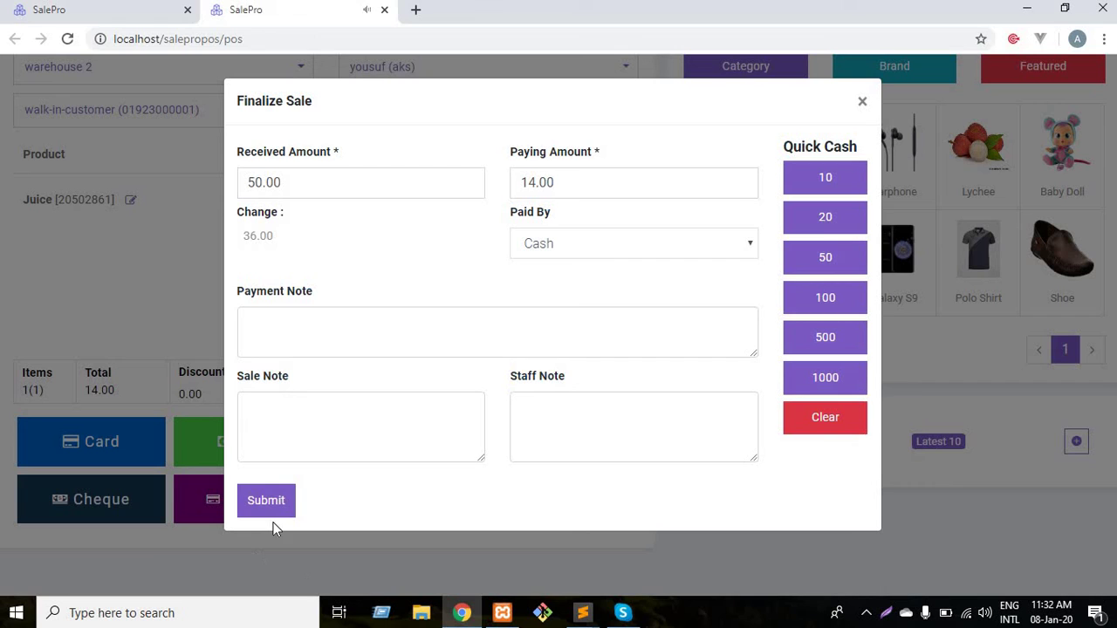
{"action": "left_click", "coordinate": [266, 501]}
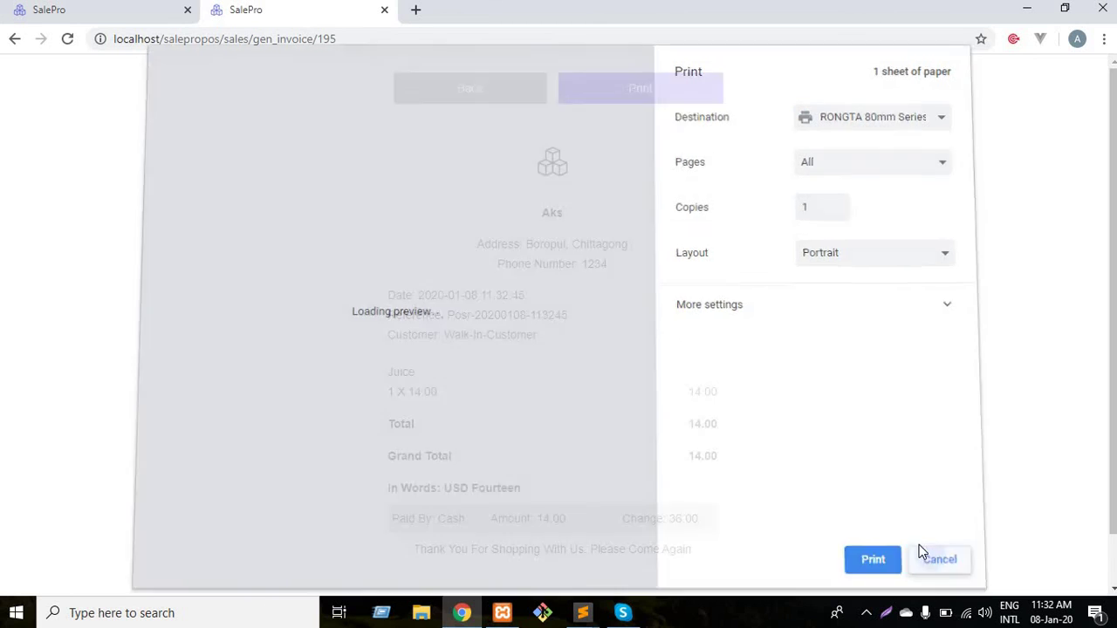
{"action": "left_click", "coordinate": [454, 93]}
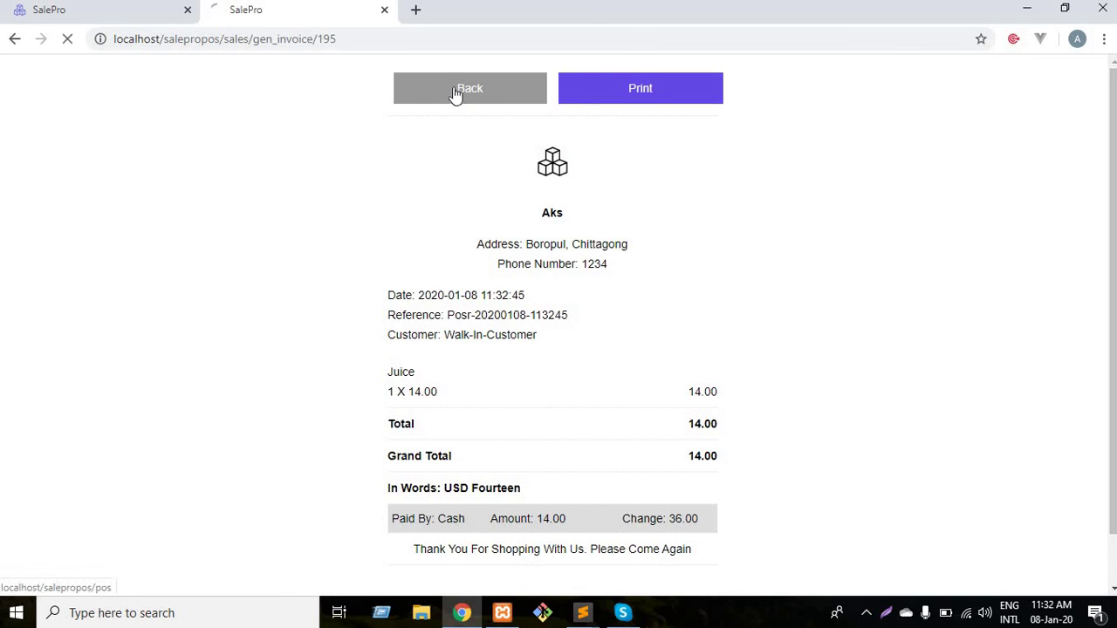
{"action": "left_click", "coordinate": [72, 18]}
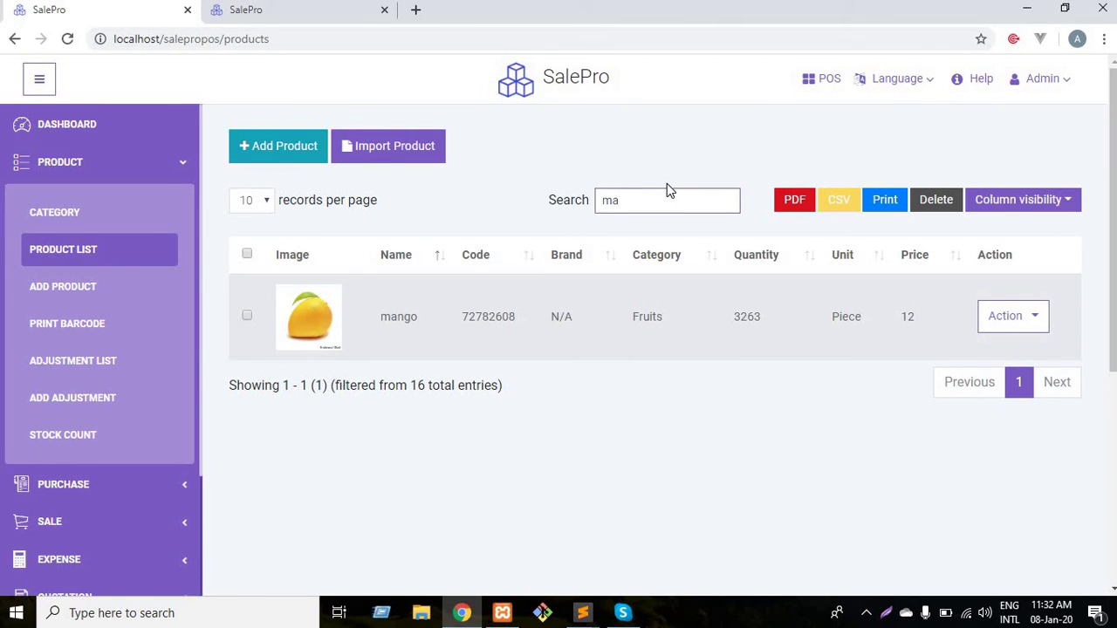
Rerun the 'ma' search to see mango at 3262, then search 'ly' to see lychee at 211
{"action": "key", "text": "BackSpace"}
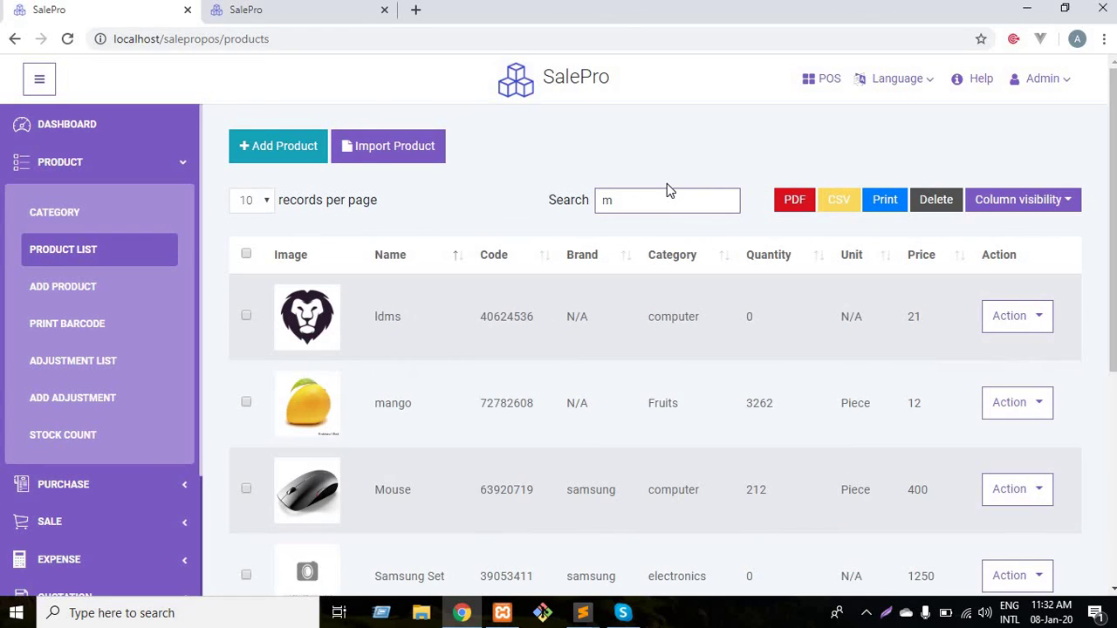
{"action": "type", "text": "a"}
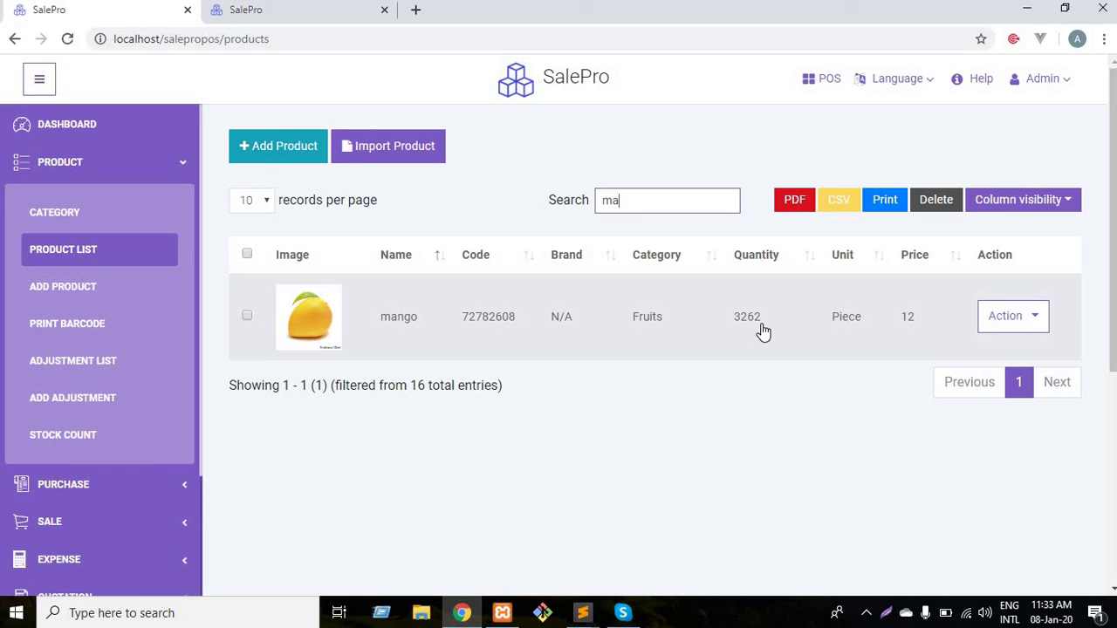
{"action": "key", "text": "BackSpace"}
{"action": "key", "text": "BackSpace"}
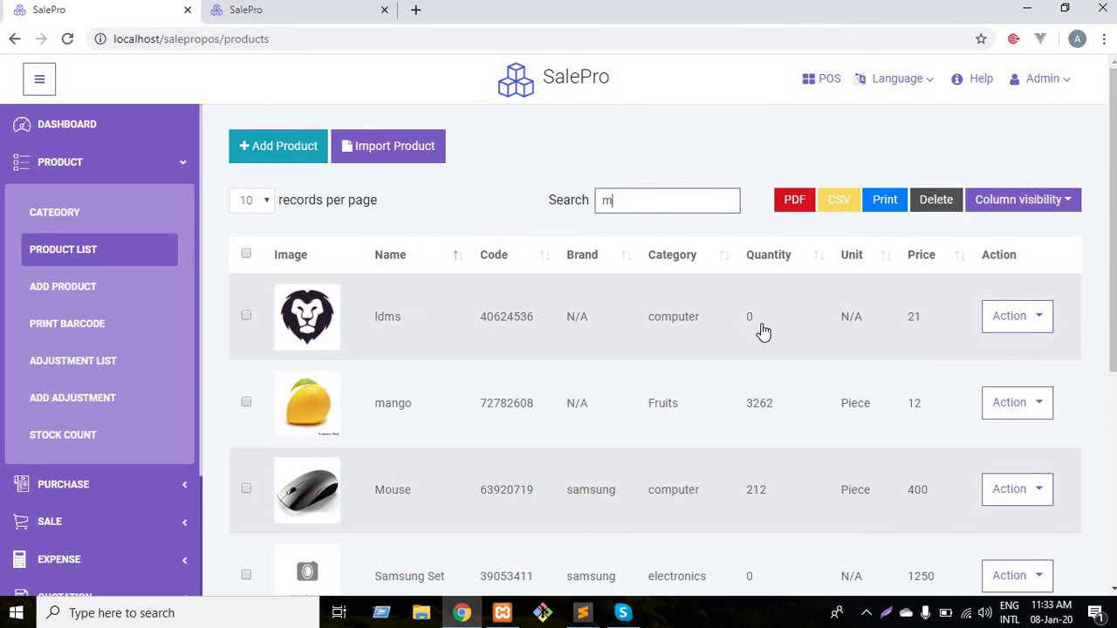
{"action": "type", "text": "ly"}
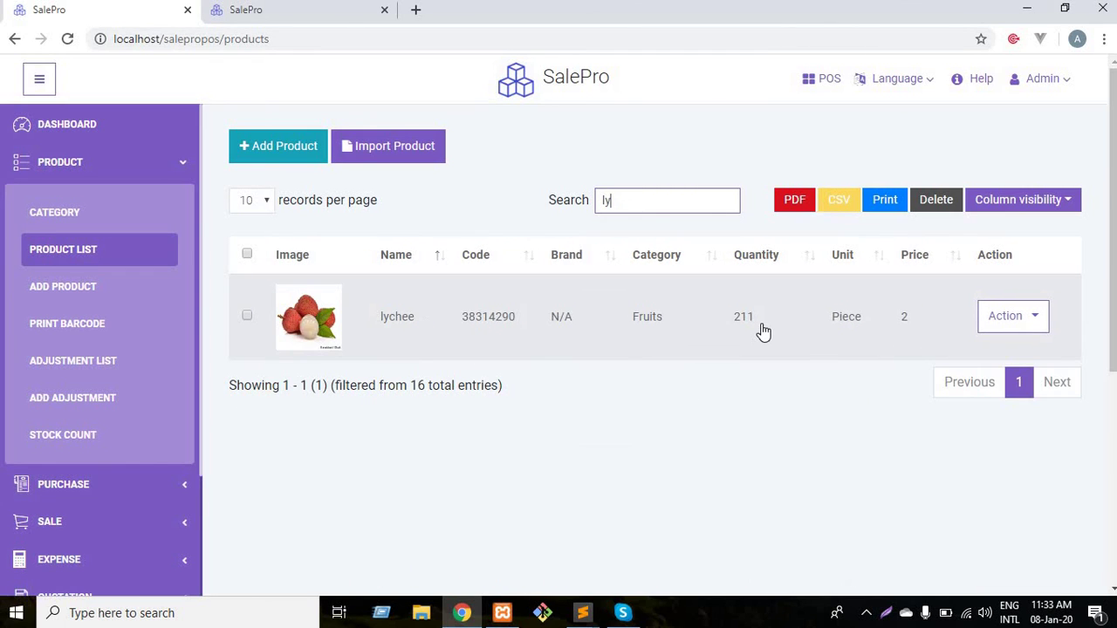
Switch back to the point-of-sale tab with its empty cart
{"action": "left_click", "coordinate": [274, 15]}
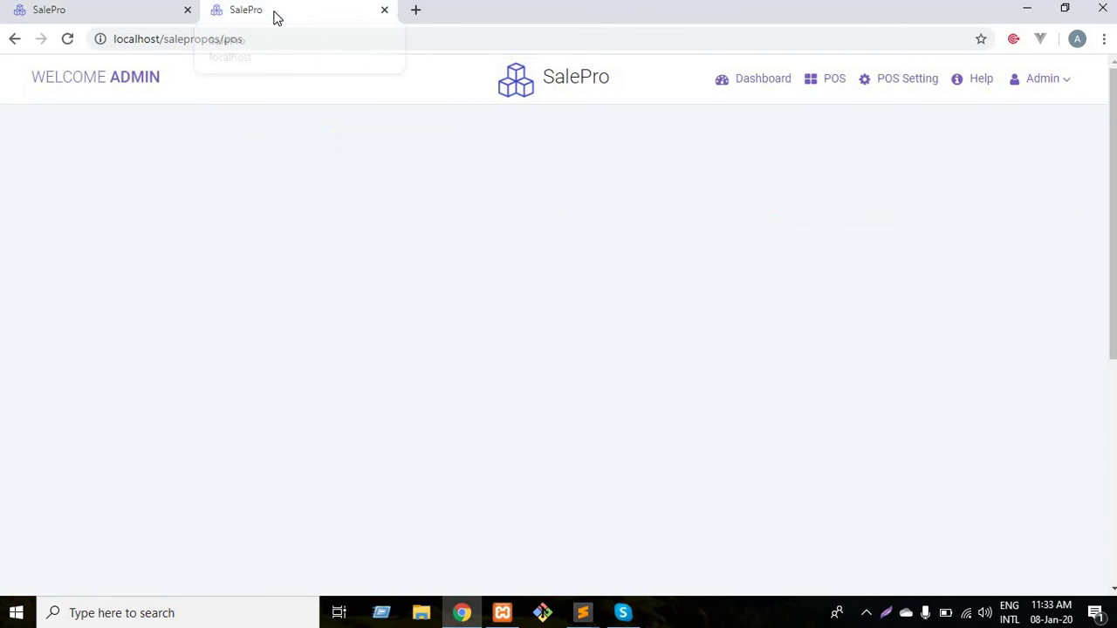